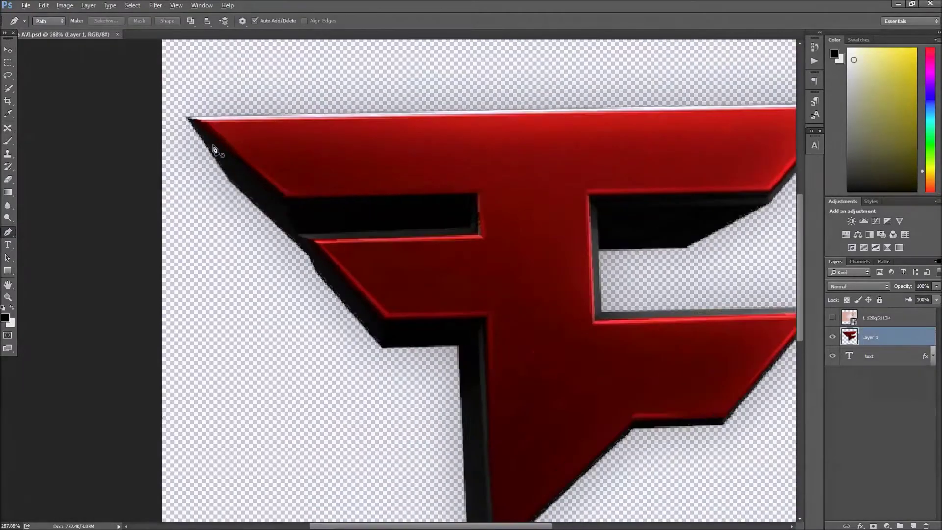
# - Place pen anchors along the F's top edge, notch corners, lower arm and bottom point
pyautogui.click(318, 222)
pyautogui.click(592, 216)
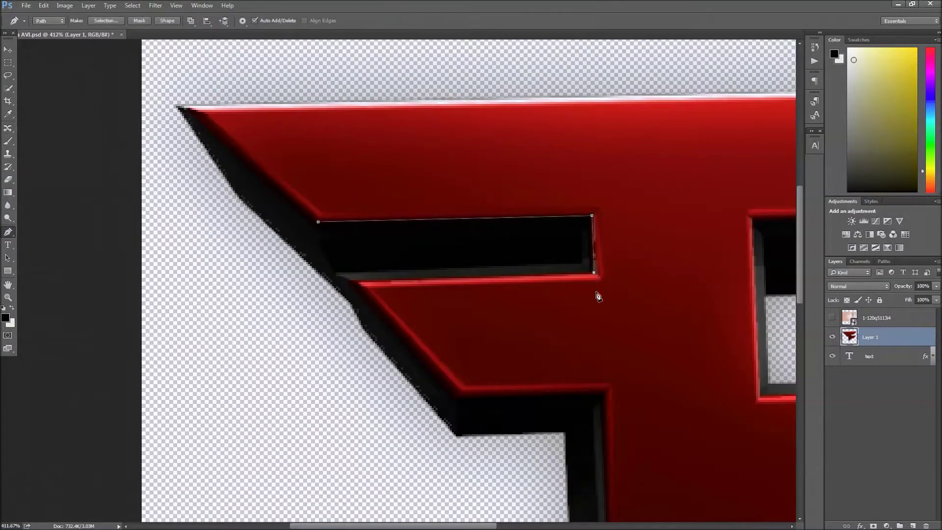
pyautogui.click(351, 286)
pyautogui.scroll(-3, 351, 286)
pyautogui.click(460, 329)
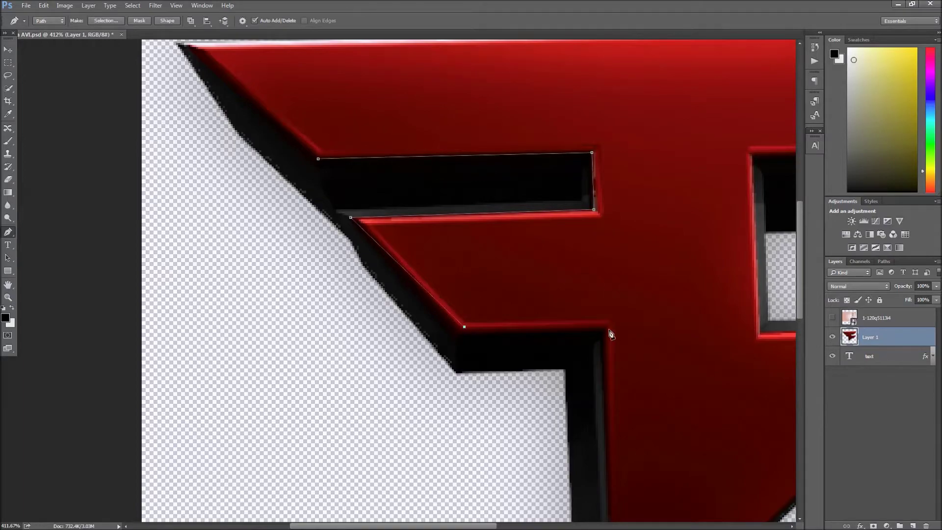
pyautogui.scroll(5, 584, 338)
pyautogui.scroll(-4, 589, 343)
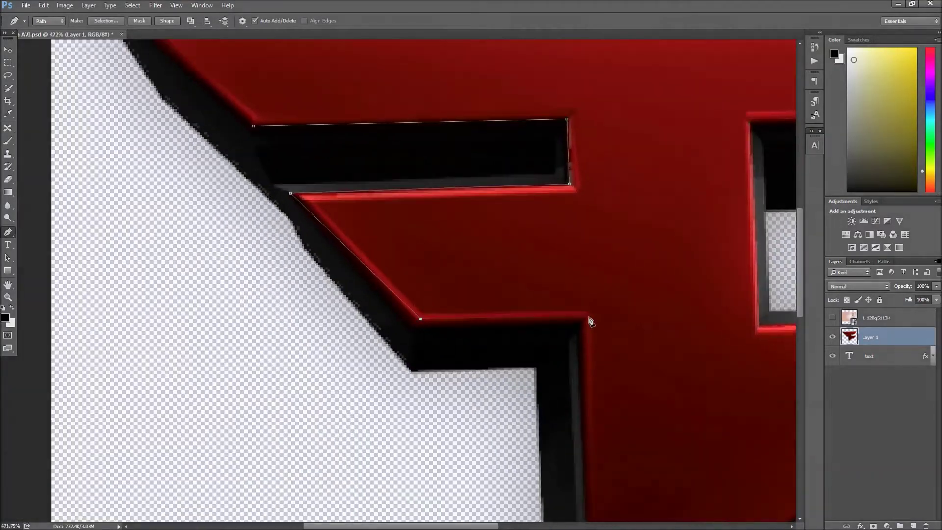
pyautogui.click(589, 317)
pyautogui.scroll(-5, 599, 353)
pyautogui.scroll(2, 608, 385)
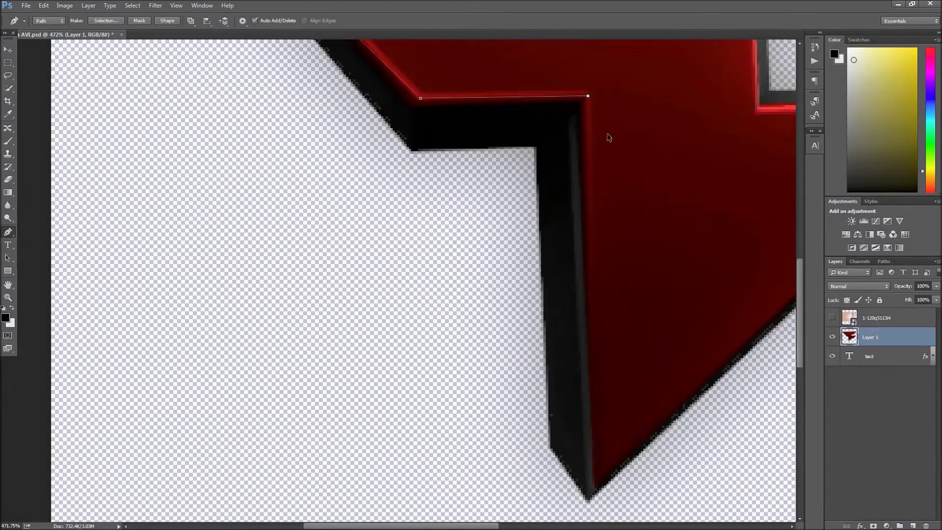
pyautogui.click(595, 485)
pyautogui.hscroll(5, 595, 485)
pyautogui.scroll(5, 553, 260)
pyautogui.scroll(-5, 553, 261)
pyautogui.click(552, 269)
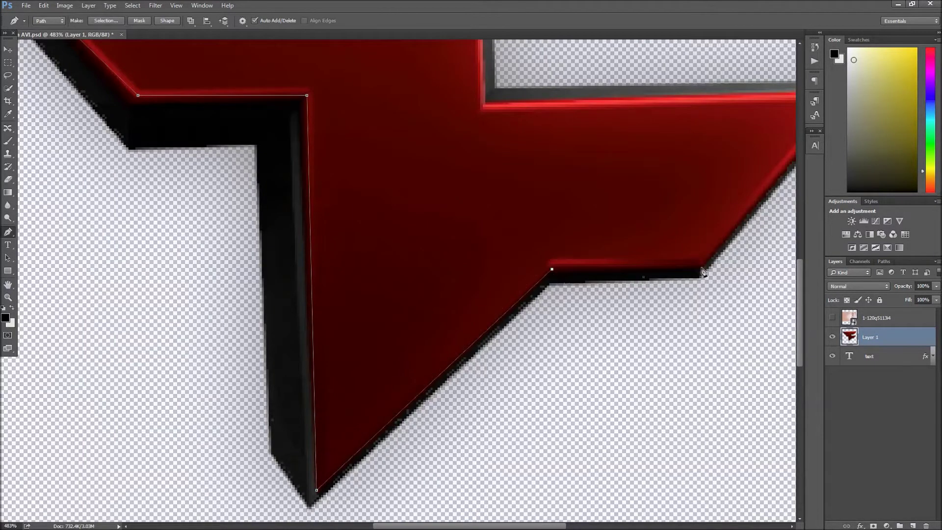
pyautogui.hscroll(5, 508, 524)
pyautogui.scroll(4, 508, 524)
# - Add anchors at the middle and top arm corners, re-placing the misplaced top-arm tip
pyautogui.click(692, 217)
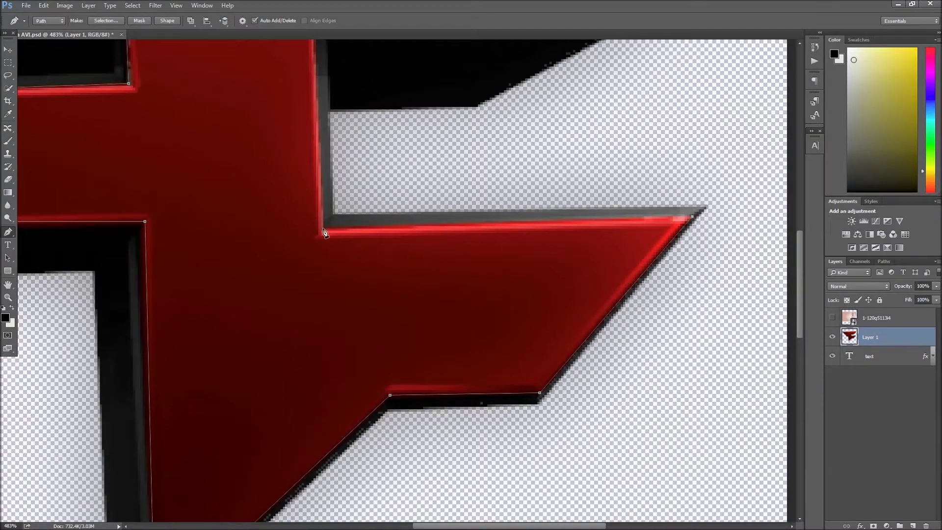
pyautogui.click(324, 229)
pyautogui.scroll(3, 351, 219)
pyautogui.scroll(3, 352, 297)
pyautogui.scroll(3, 319, 193)
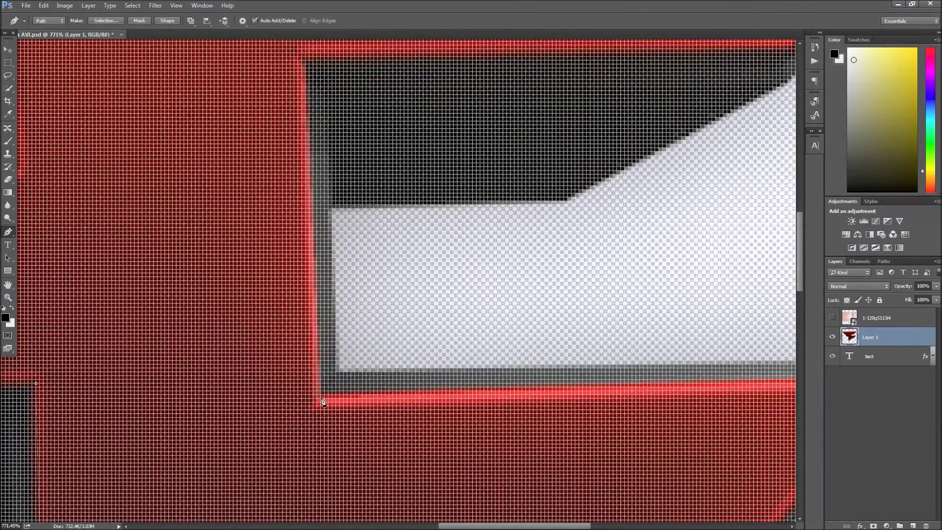
pyautogui.scroll(-4, 330, 370)
pyautogui.scroll(1, 330, 370)
pyautogui.click(337, 215)
pyautogui.click(602, 212)
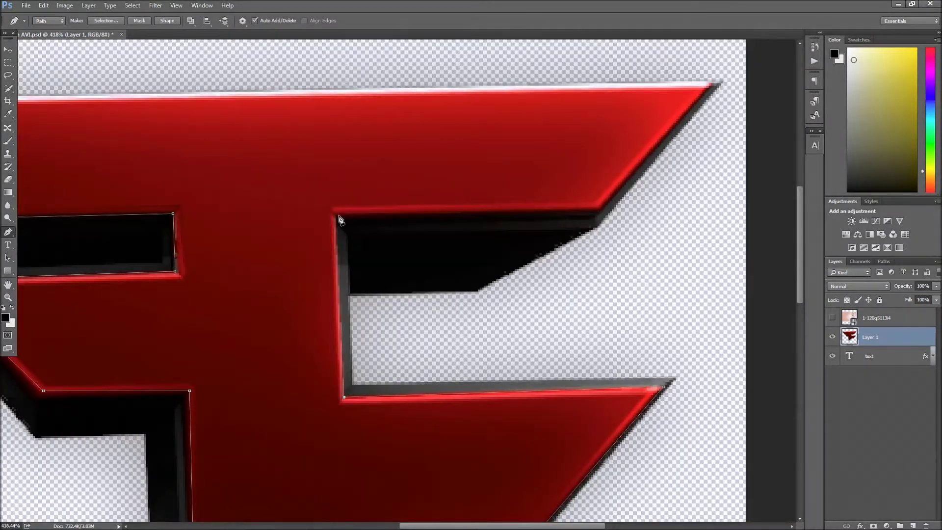
pyautogui.scroll(1, 603, 216)
pyautogui.hotkey('ctrl', 'z')
pyautogui.click(603, 215)
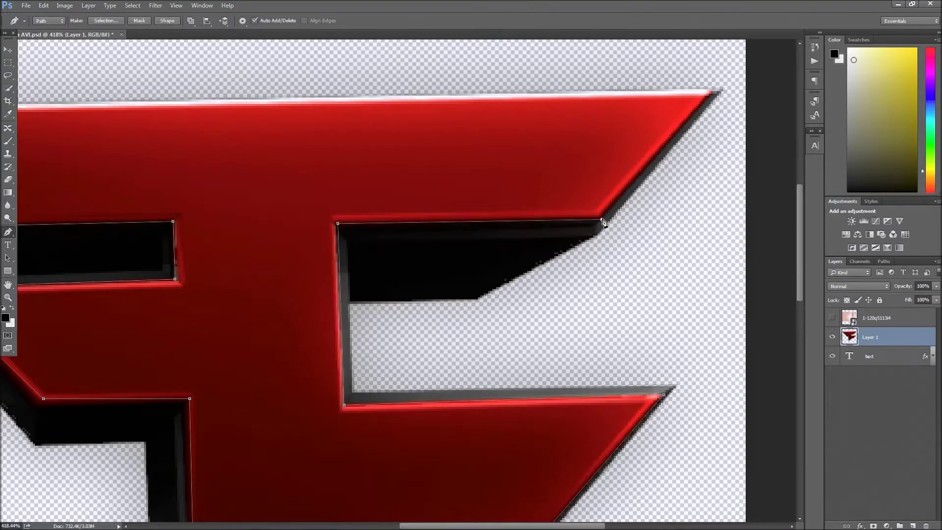
pyautogui.scroll(1, 231, 169)
pyautogui.hscroll(-5, 147, 105)
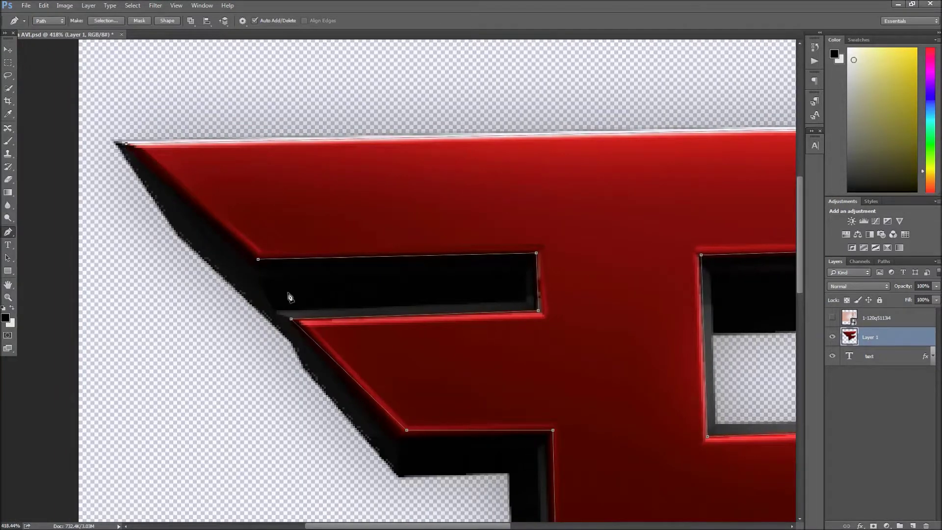
pyautogui.scroll(-3, 578, 293)
pyautogui.scroll(-1, 578, 293)
# - Convert the finished path into an active selection of the red front face
pyautogui.rightClick(396, 225)
pyautogui.click(434, 265)
pyautogui.press('Return')
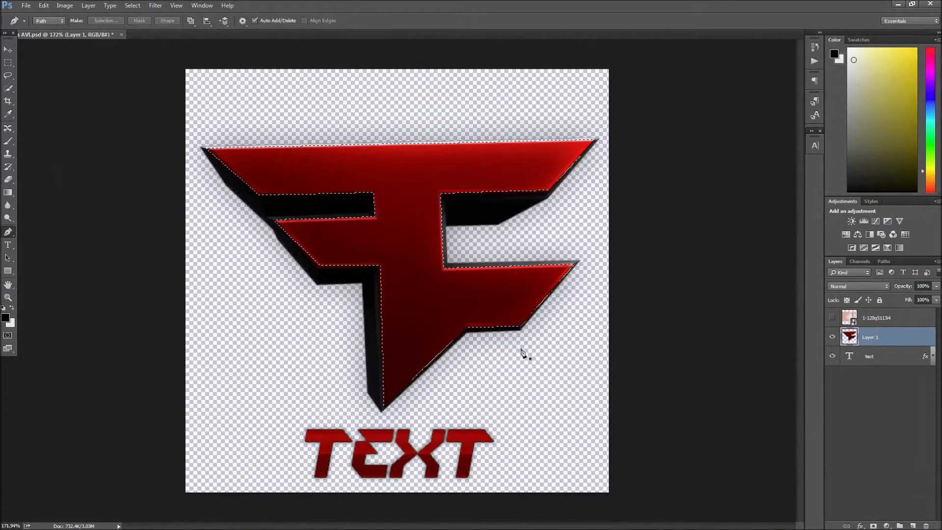
# - Copy the selected F face onto Layer 2 and duplicate it as Layer 2 copy
pyautogui.press('m')
pyautogui.rightClick(415, 241)
pyautogui.click(442, 379)
pyautogui.rightClick(878, 336)
pyautogui.click(883, 29)
pyautogui.click(557, 161)
# - Move the anime image layer above Layer 2 and clip it into the F shape
pyautogui.press('v')
pyautogui.moveTo(874, 317); pyautogui.dragTo(874, 344)
pyautogui.hotkey('ctrl', 'alt', 'g')
# - Duplicate the anime image layer and name the copy 'DuP'
pyautogui.rightClick(856, 330)
pyautogui.click(883, 28)
pyautogui.write('D')
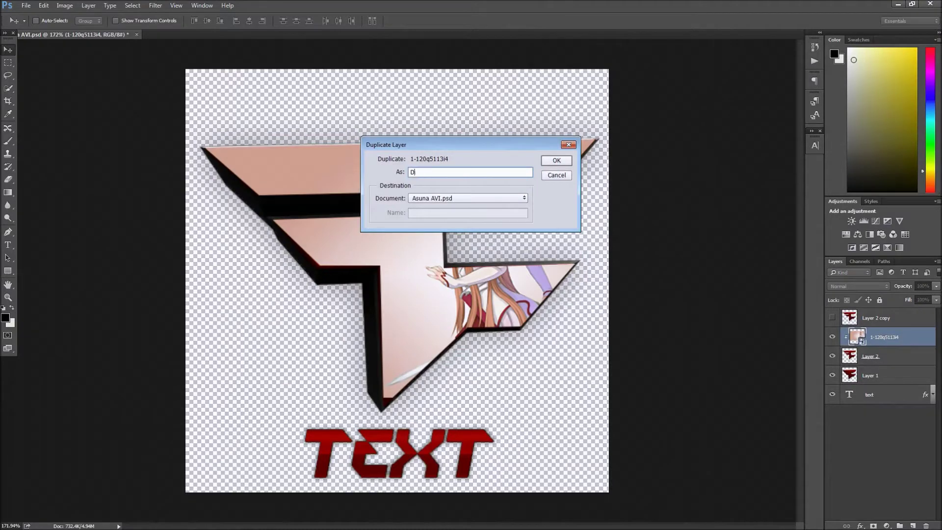
pyautogui.write('uP')
pyautogui.click(556, 161)
# - Hide Layer 2 copy's red F and release DuP's clipping mask to show the full image
pyautogui.click(833, 357)
pyautogui.click(832, 337)
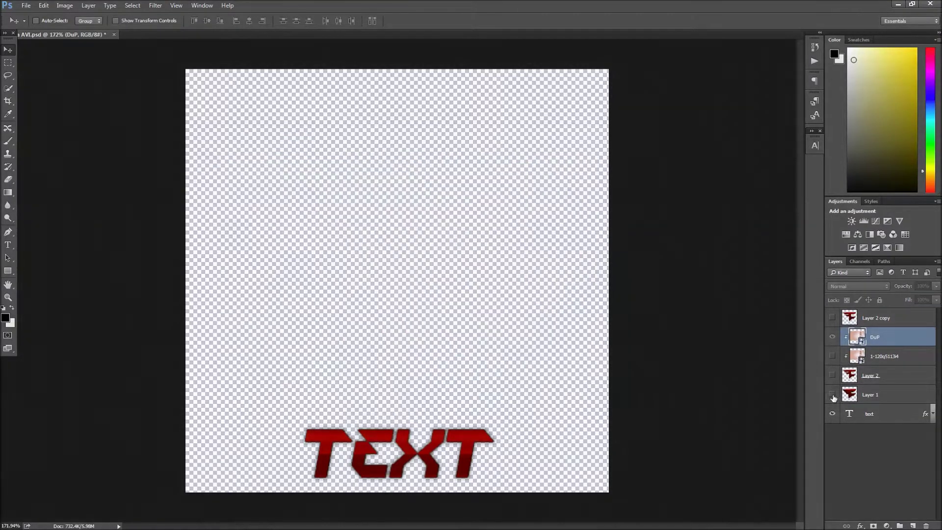
pyautogui.click(833, 357)
pyautogui.click(833, 318)
pyautogui.click(833, 317)
pyautogui.rightClick(873, 337)
pyautogui.click(884, 187)
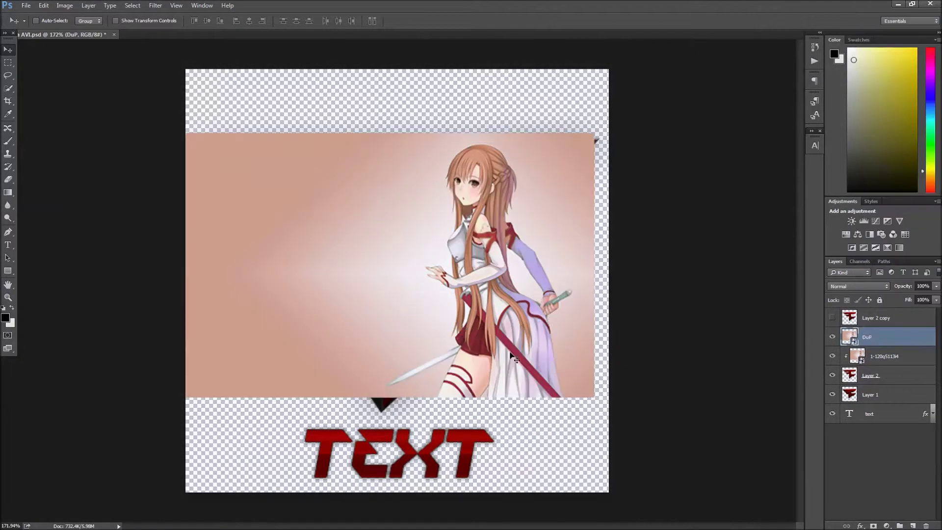
pyautogui.scroll(4, 626, 267)
# - Switch to the Pen tool and hide Layer 2 copy's red F to see the character
pyautogui.press('p')
pyautogui.click(832, 317)
pyautogui.scroll(2, 746, 311)
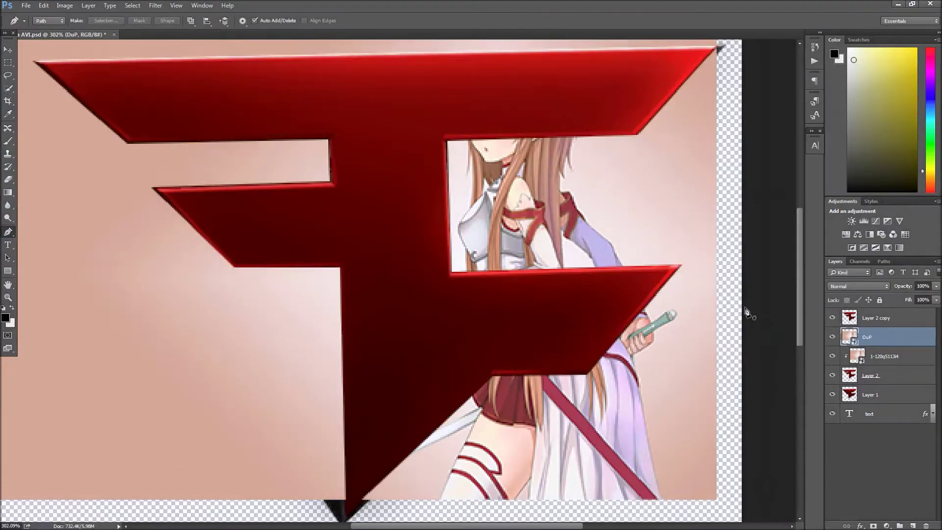
pyautogui.click(833, 318)
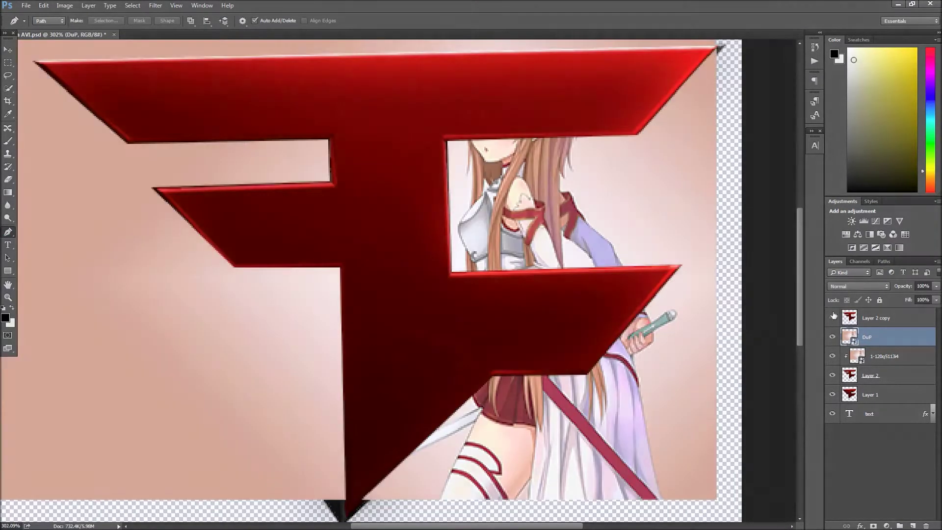
pyautogui.click(833, 317)
pyautogui.scroll(3, 432, 486)
# - Start the girl's outline with anchors along the sword edge, fingers, side and chest
pyautogui.moveTo(474, 384); pyautogui.dragTo(290, 473)
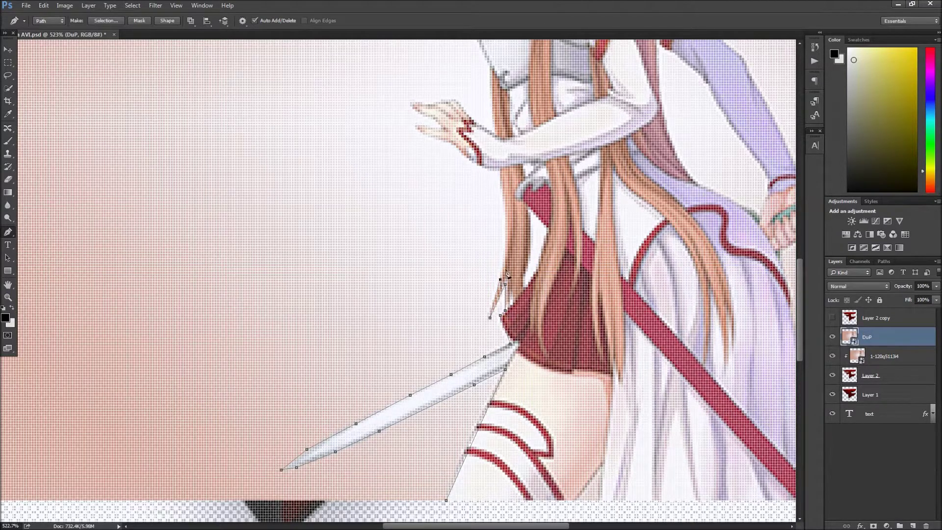
pyautogui.click(483, 168)
pyautogui.scroll(1, 460, 232)
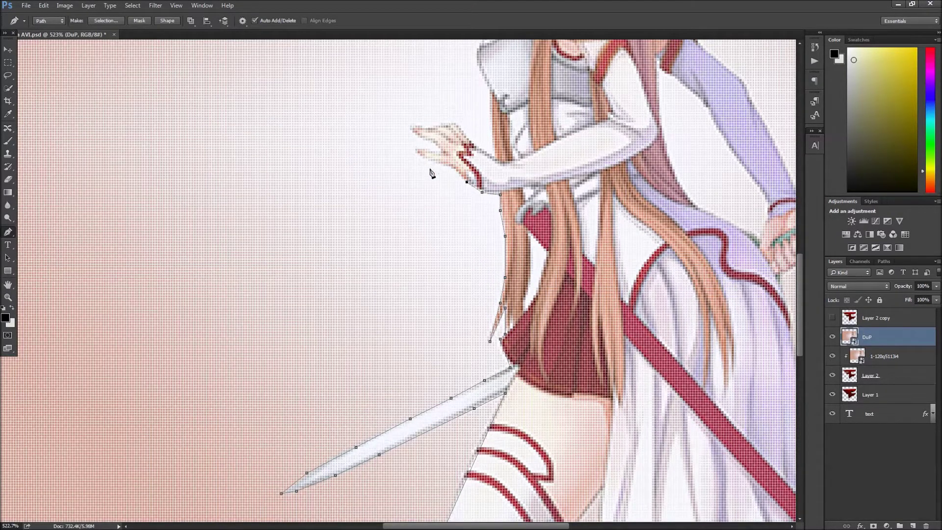
pyautogui.scroll(1, 434, 146)
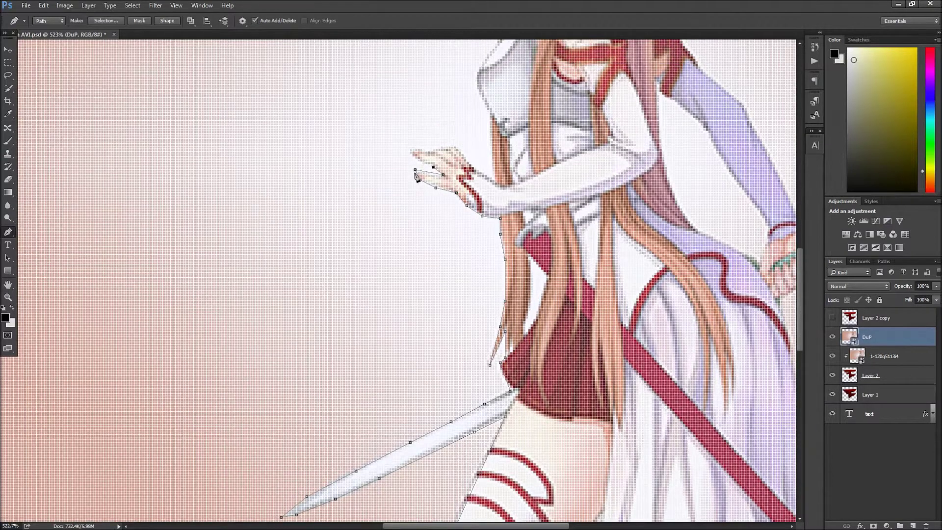
pyautogui.scroll(2, 437, 204)
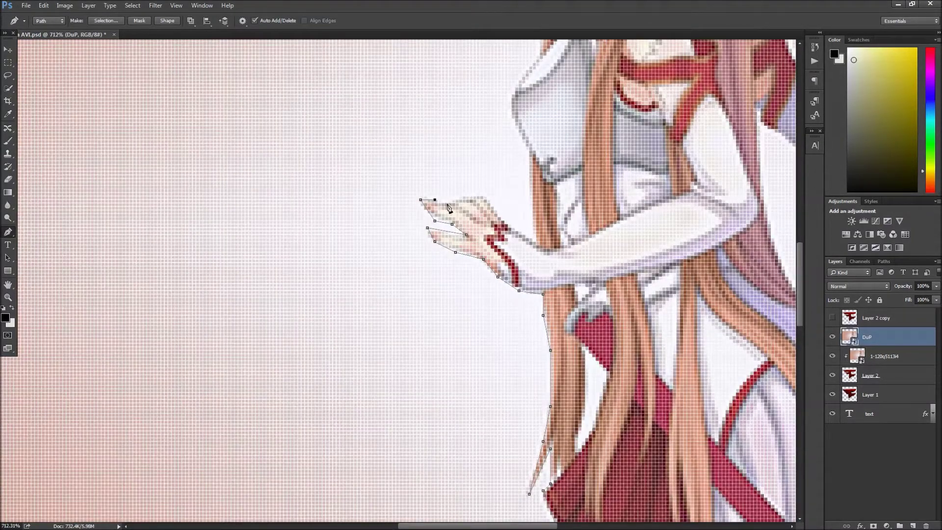
pyautogui.click(528, 157)
pyautogui.scroll(1, 526, 154)
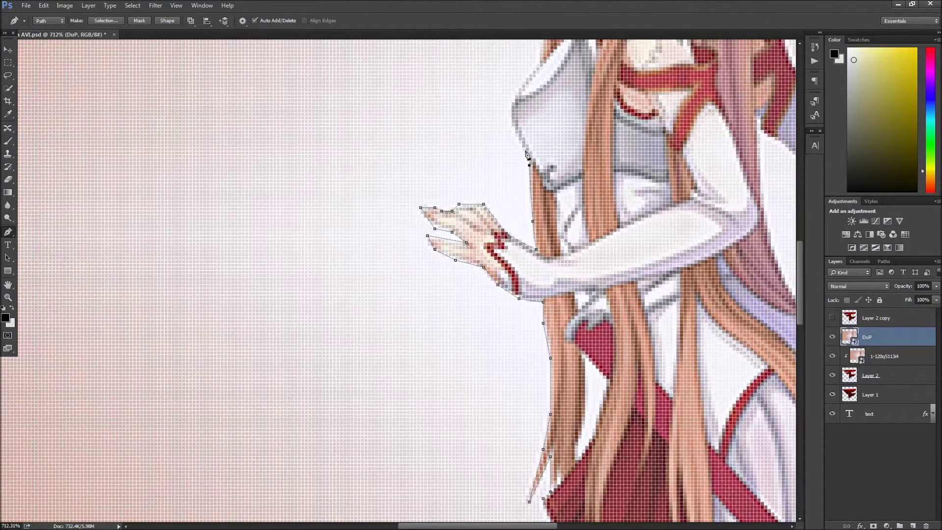
pyautogui.click(512, 127)
pyautogui.scroll(1, 511, 128)
pyautogui.click(512, 132)
pyautogui.scroll(4, 551, 171)
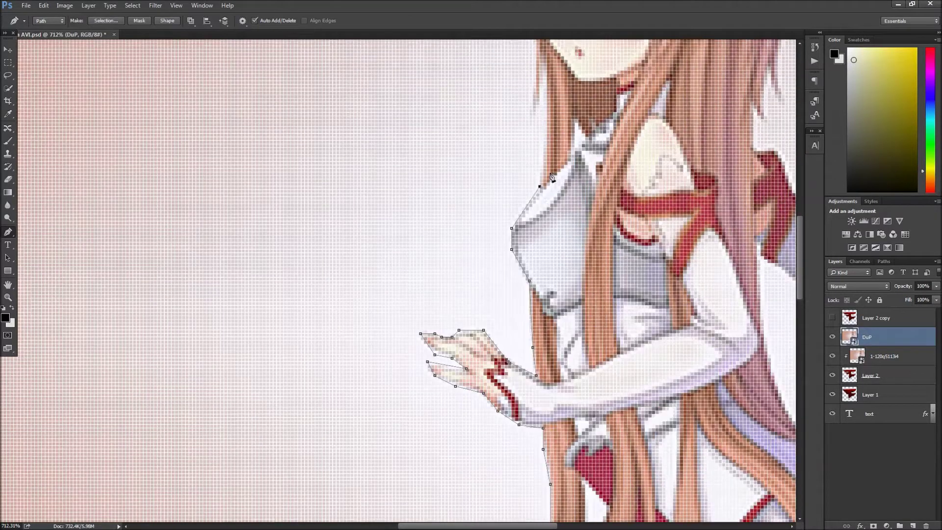
pyautogui.click(539, 179)
pyautogui.click(547, 83)
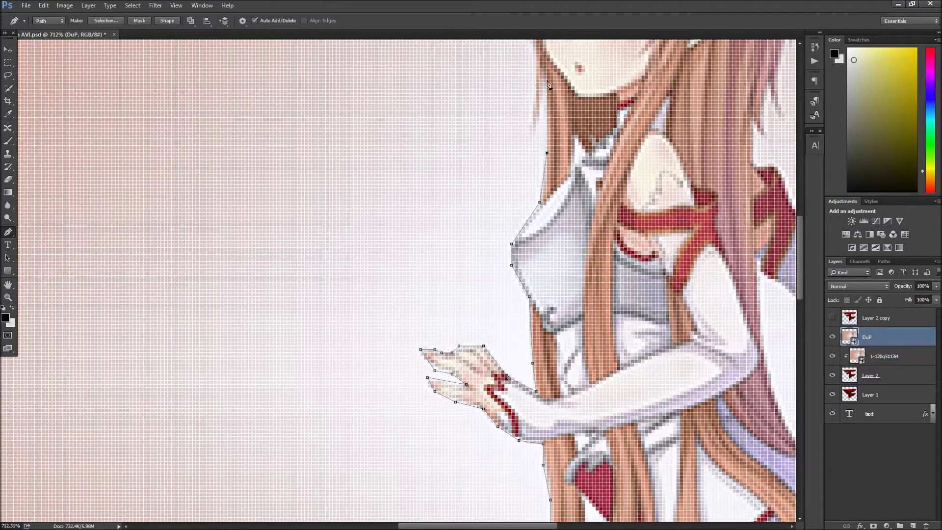
# - Add path points along the hair beside her face
pyautogui.scroll(3, 537, 117)
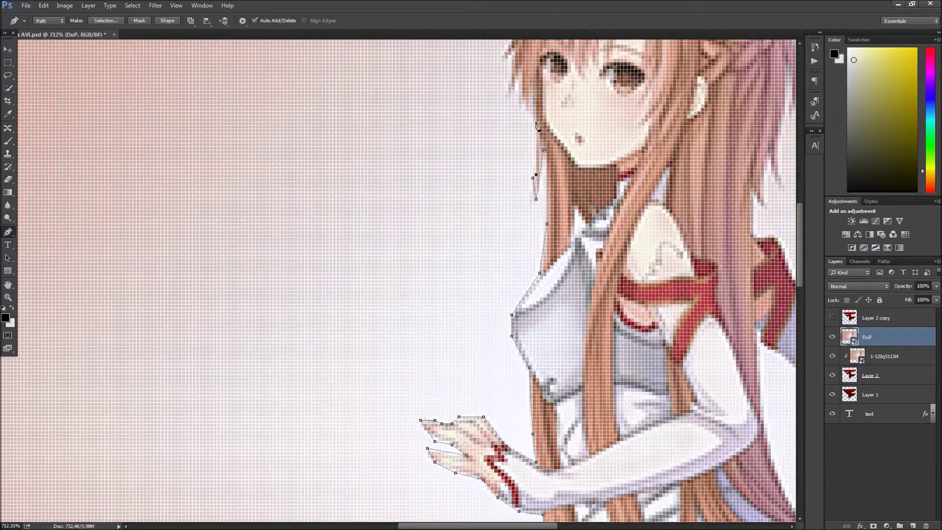
pyautogui.scroll(-5, 539, 126)
pyautogui.scroll(6, 490, 155)
pyautogui.click(489, 155)
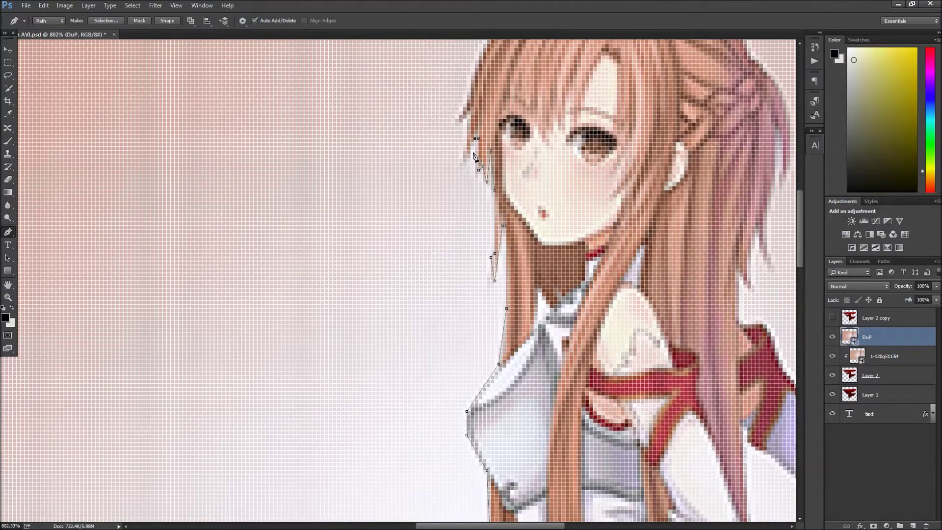
pyautogui.scroll(-5, 457, 129)
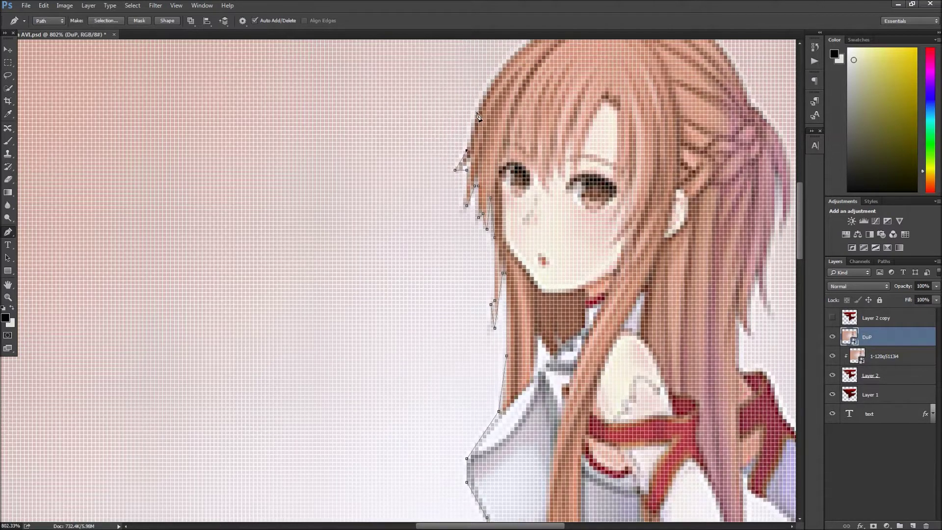
pyautogui.scroll(5, 501, 136)
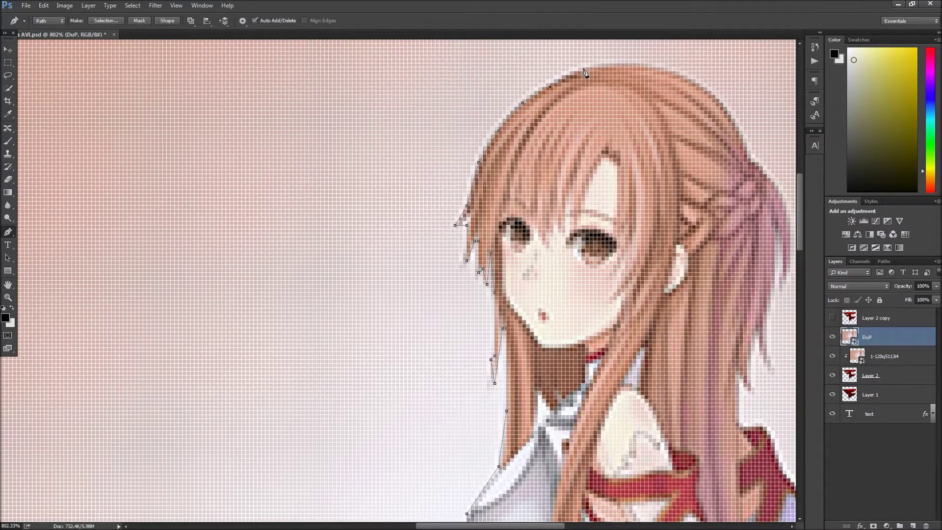
pyautogui.moveTo(740, 134); pyautogui.dragTo(477, 139)
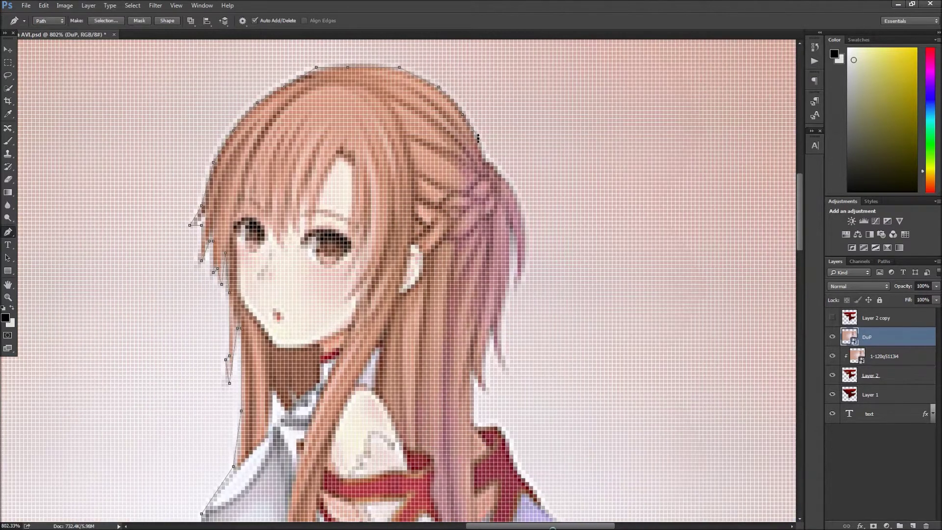
pyautogui.scroll(-5, 524, 264)
pyautogui.scroll(2, 540, 275)
pyautogui.scroll(2, 542, 280)
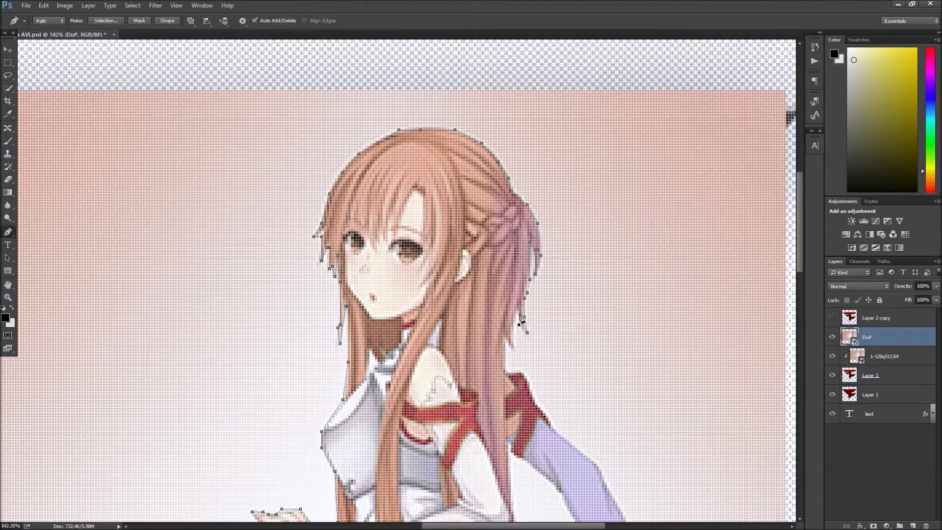
pyautogui.scroll(2, 511, 376)
# - Extend the outline across her shoulder, down the purple sleeve to the wrist and hand
pyautogui.click(516, 374)
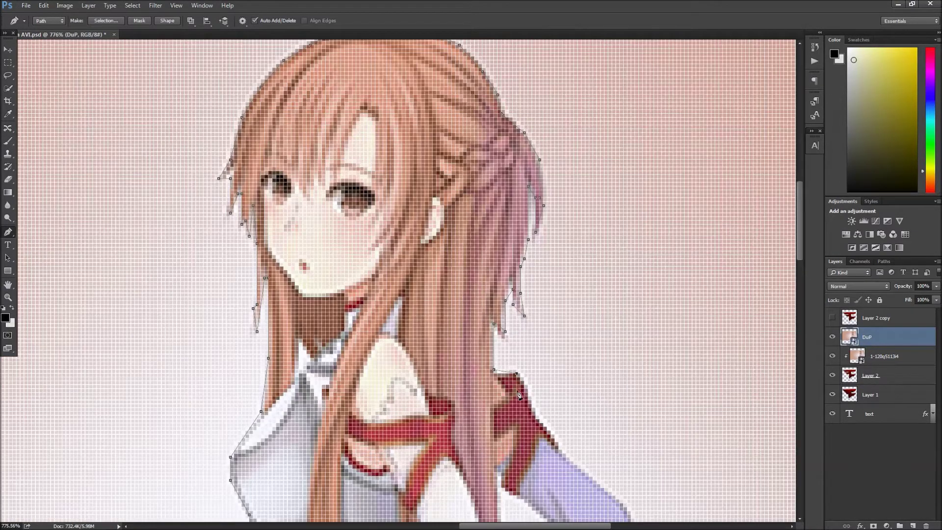
pyautogui.click(552, 431)
pyautogui.scroll(-1, 562, 418)
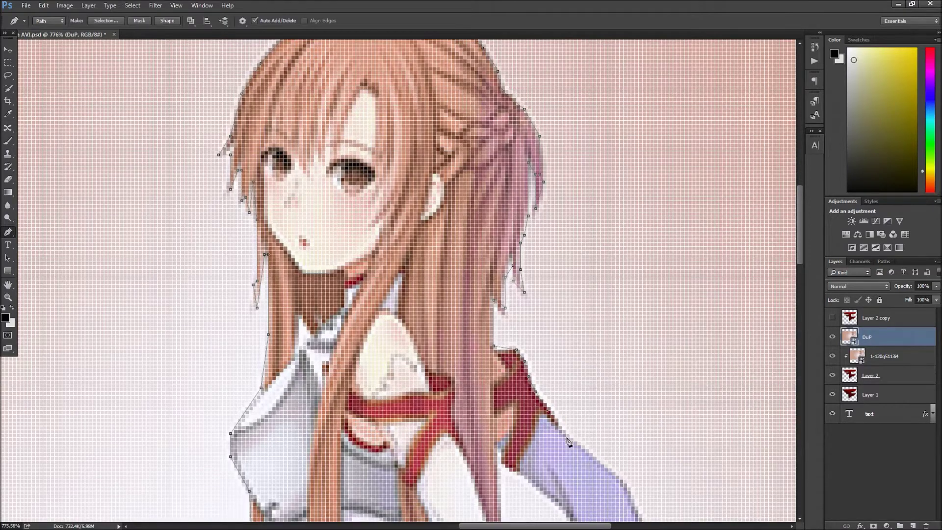
pyautogui.click(567, 435)
pyautogui.scroll(-5, 613, 392)
pyautogui.click(627, 286)
pyautogui.scroll(-1, 637, 359)
pyautogui.click(672, 333)
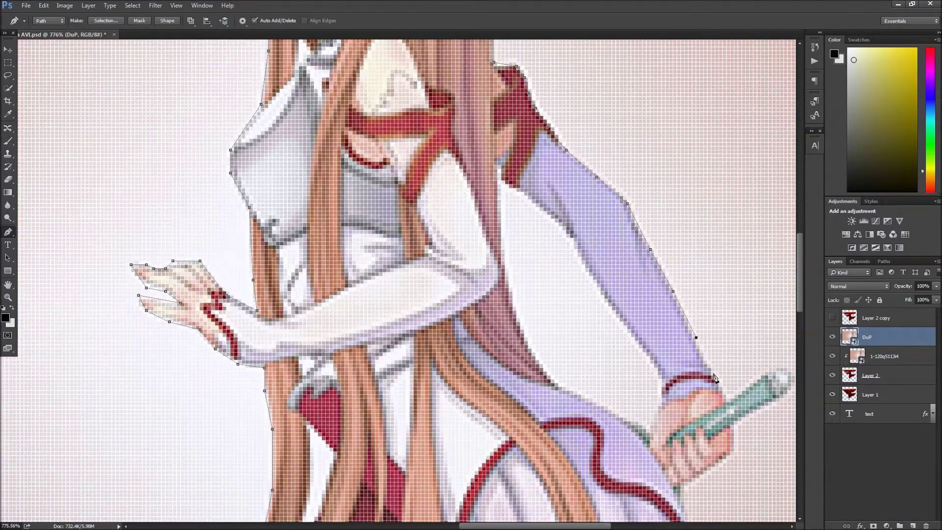
pyautogui.scroll(-1, 719, 384)
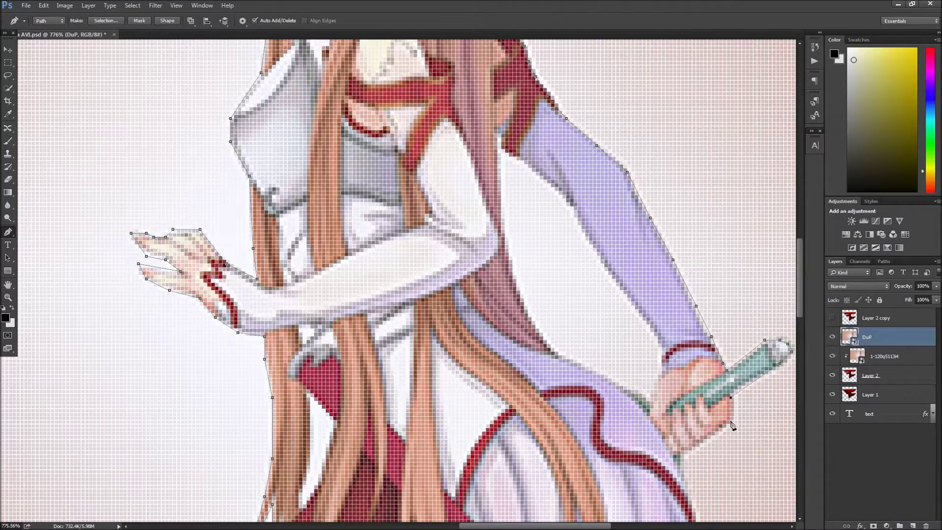
pyautogui.click(678, 458)
pyautogui.scroll(-5, 692, 422)
pyautogui.scroll(-6, 700, 386)
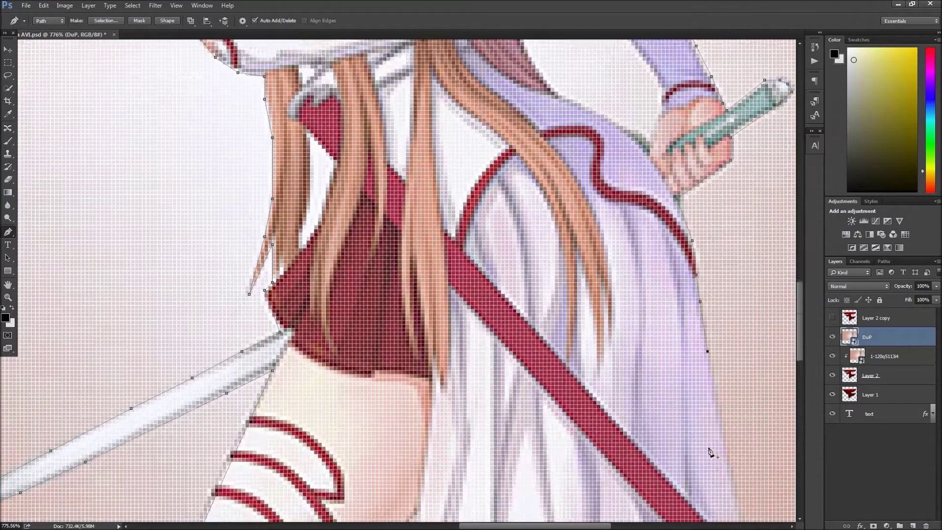
# - Continue the outline down the right edge of her dress
pyautogui.click(700, 224)
pyautogui.click(707, 275)
pyautogui.click(722, 347)
pyautogui.click(738, 423)
pyautogui.scroll(-2, 751, 428)
# - Turn the traced outline of the girl into a selection and copy her onto her own layer
pyautogui.click(186, 444)
pyautogui.rightClick(378, 308)
pyautogui.click(392, 338)
pyautogui.click(530, 156)
pyautogui.hotkey('ctrl', '0')
pyautogui.click(88, 6)
pyautogui.click(226, 162)
pyautogui.click(8, 63)
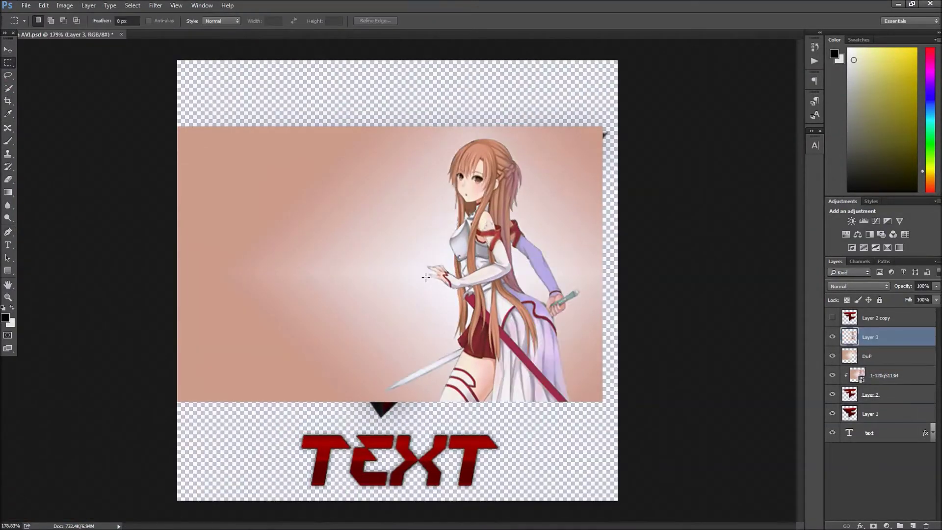
pyautogui.press('v')
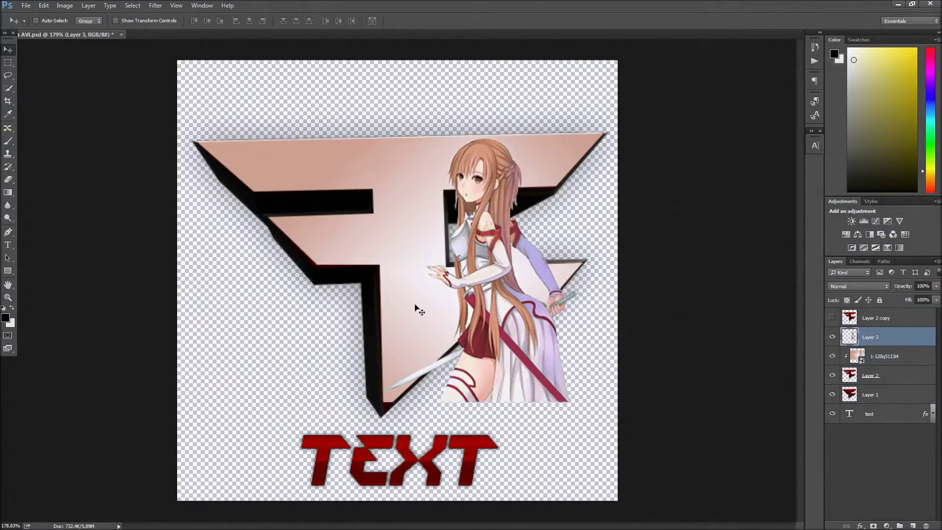
# - Select the cut-out girl layer and show the red F logo copy above her
pyautogui.click(891, 355)
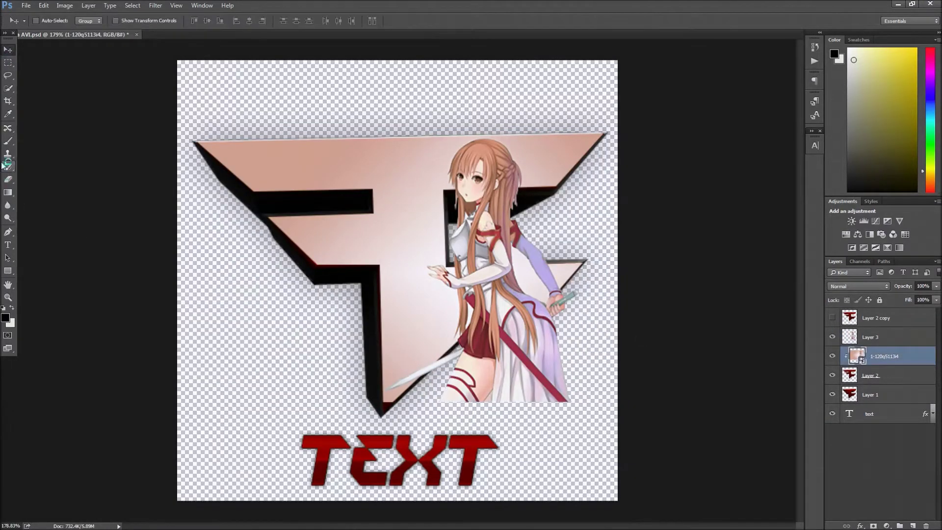
pyautogui.press('o')
pyautogui.click(878, 337)
pyautogui.click(833, 317)
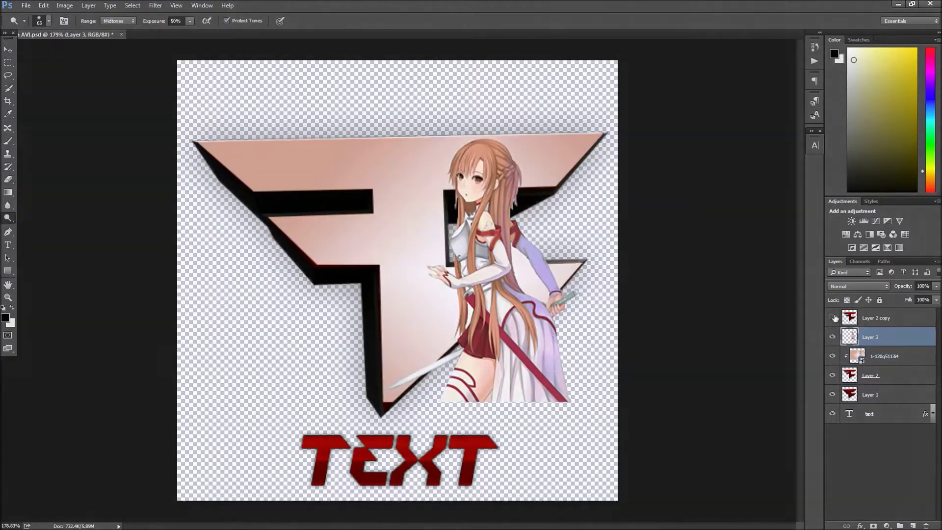
# - Erase the girl's lower body below the F logo, toggling the red F overlay to compare
pyautogui.press('e')
pyautogui.moveTo(491, 377)
pyautogui.mouseDown()
pyautogui.moveTo(558, 359)
pyautogui.moveTo(560, 305)
pyautogui.mouseUp()
pyautogui.click(833, 318)
pyautogui.scroll(3, 517, 398)
pyautogui.moveTo(434, 333)
pyautogui.mouseDown()
pyautogui.moveTo(491, 294)
pyautogui.moveTo(338, 362)
pyautogui.moveTo(410, 274)
pyautogui.moveTo(557, 227)
pyautogui.mouseUp()
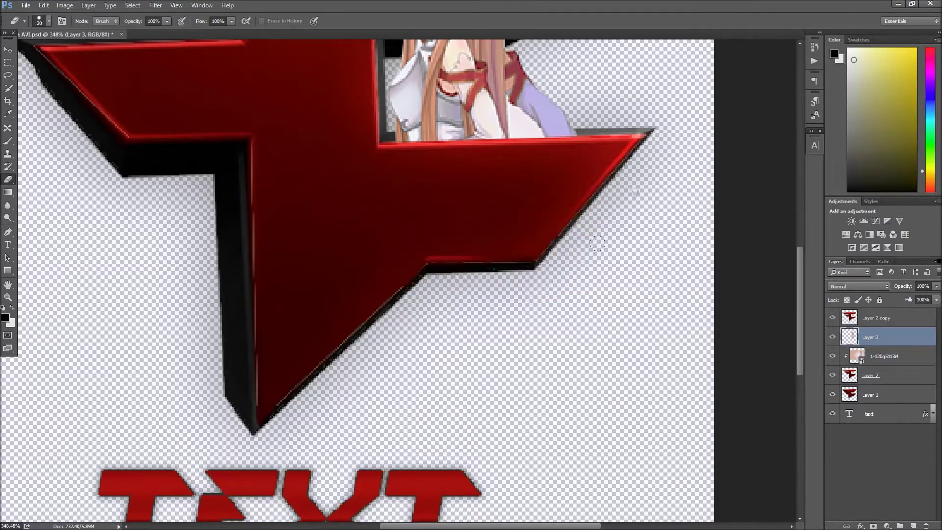
pyautogui.click(832, 318)
pyautogui.click(832, 318)
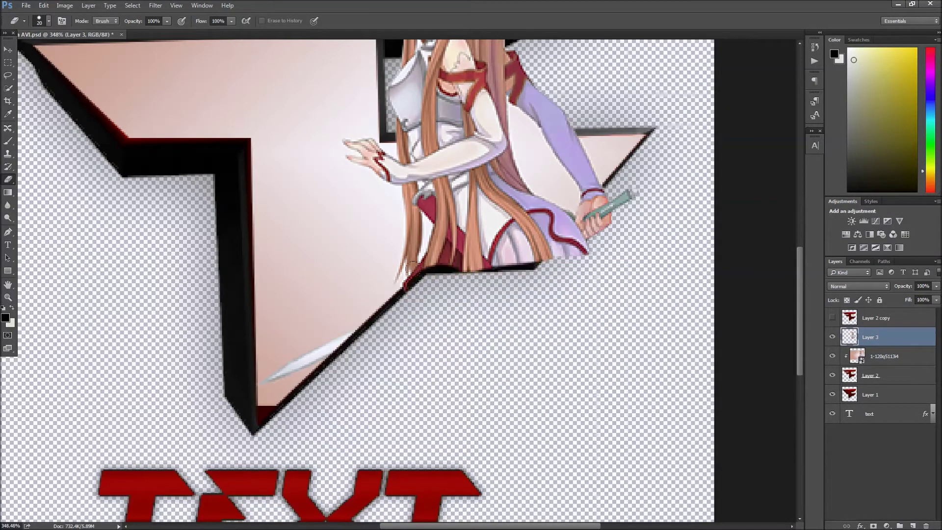
# - Shrink the eraser to 1 px and zoom in on the hair at the logo's black edge
pyautogui.scroll(2, 568, 250)
pyautogui.press('[')
pyautogui.press('[')
pyautogui.press('[')
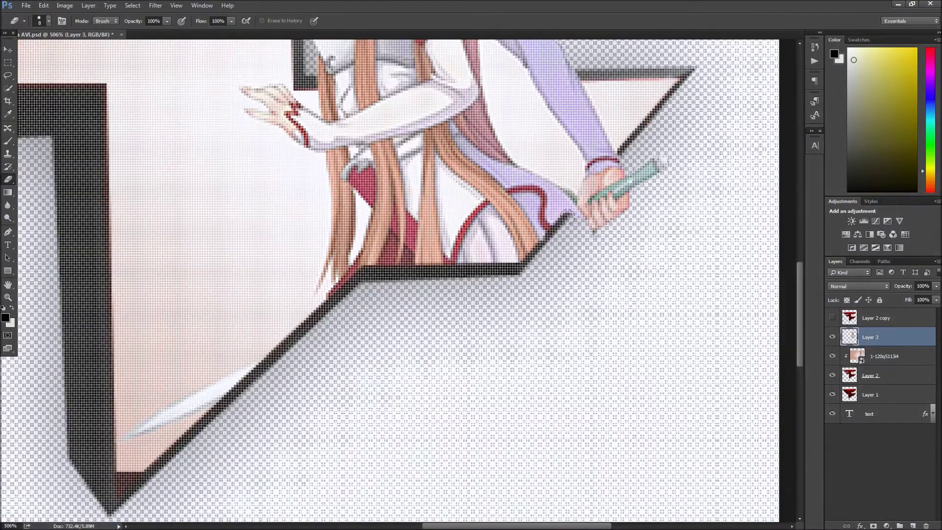
pyautogui.scroll(-5, 629, 258)
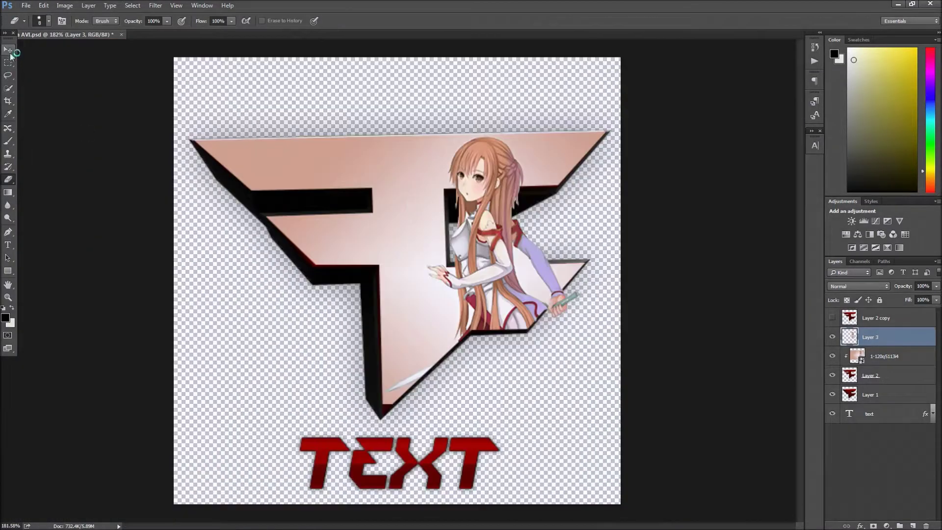
pyautogui.press('v')
pyautogui.scroll(2, 629, 258)
pyautogui.press('e')
pyautogui.scroll(1, 610, 266)
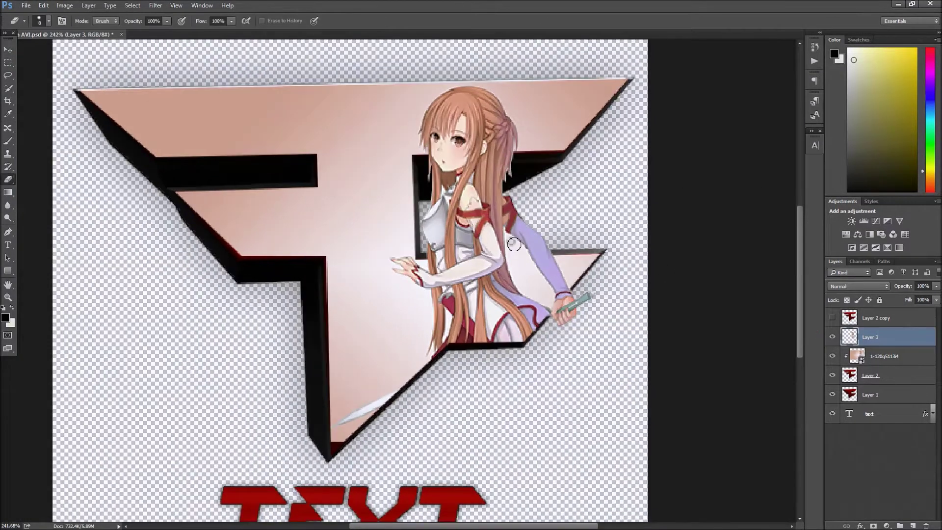
pyautogui.scroll(2, 511, 243)
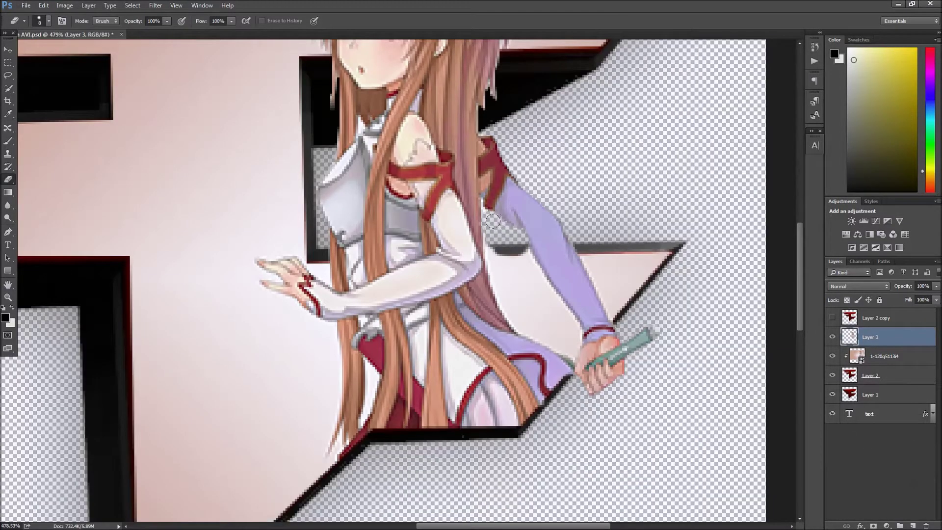
pyautogui.scroll(4, 512, 264)
pyautogui.press('[')
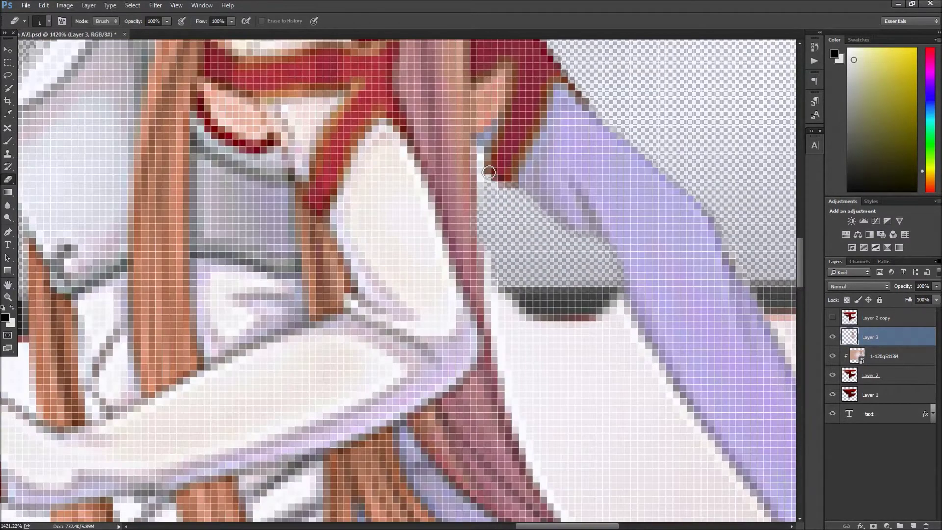
# - Work along the hair edge at varying zoom, cleaning stray pixels against the black outline
pyautogui.scroll(-7, 520, 309)
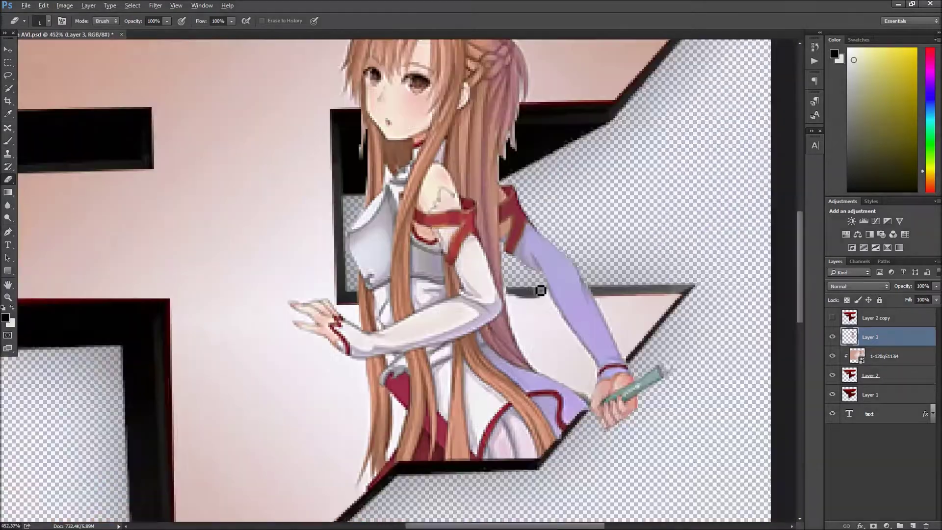
pyautogui.scroll(4, 564, 315)
pyautogui.scroll(5, 524, 299)
pyautogui.scroll(-8, 434, 290)
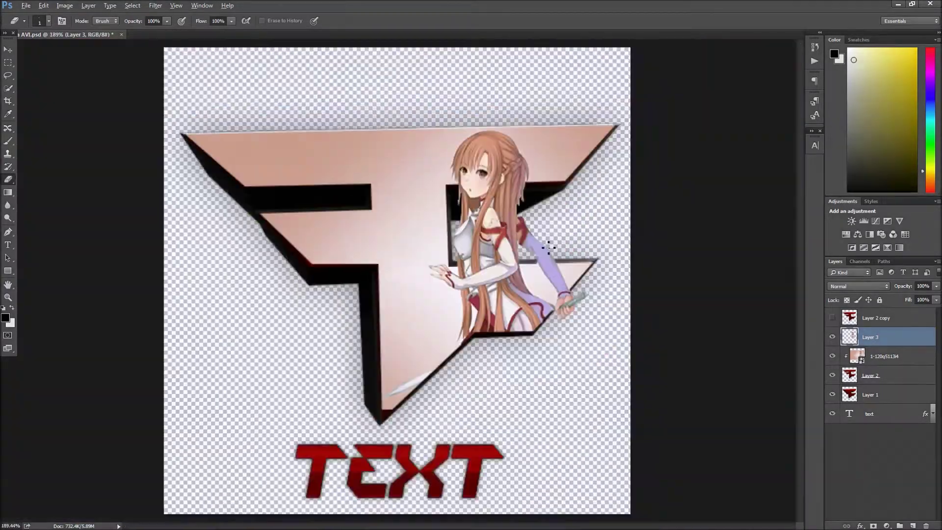
pyautogui.scroll(3, 539, 163)
pyautogui.scroll(5, 538, 163)
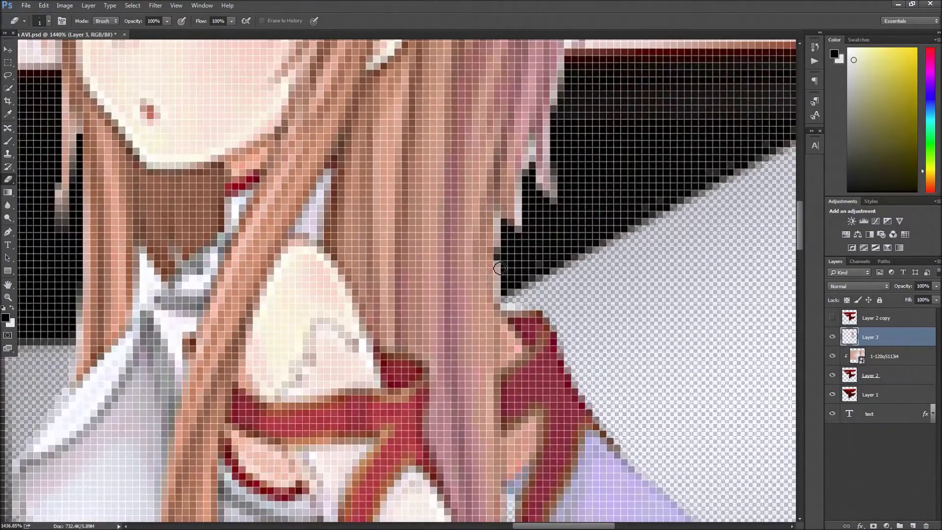
pyautogui.scroll(-1, 500, 234)
pyautogui.scroll(-2, 587, 191)
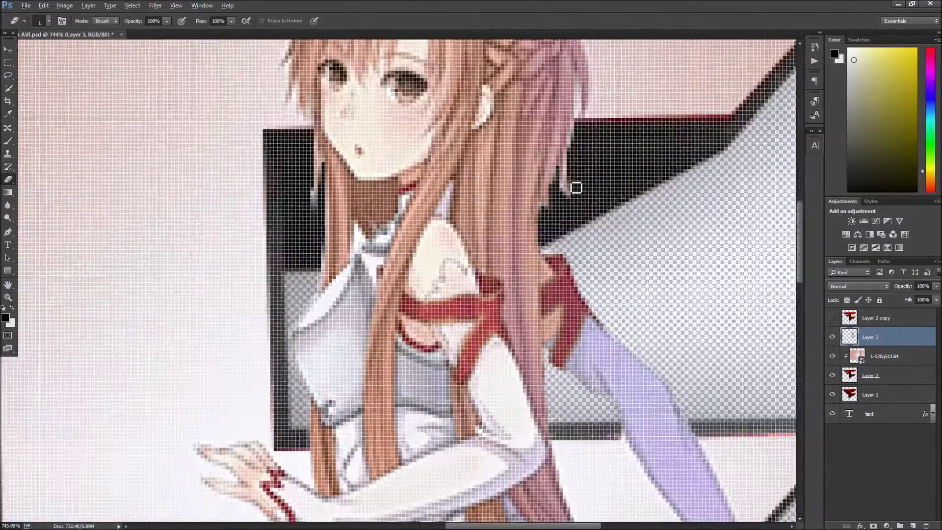
pyautogui.scroll(-2, 469, 150)
pyautogui.scroll(4, 550, 212)
pyautogui.scroll(-1, 548, 193)
pyautogui.scroll(-2, 544, 213)
pyautogui.scroll(2, 542, 269)
pyautogui.scroll(-2, 537, 279)
pyautogui.scroll(-2, 502, 238)
pyautogui.scroll(4, 446, 224)
pyautogui.scroll(1, 447, 224)
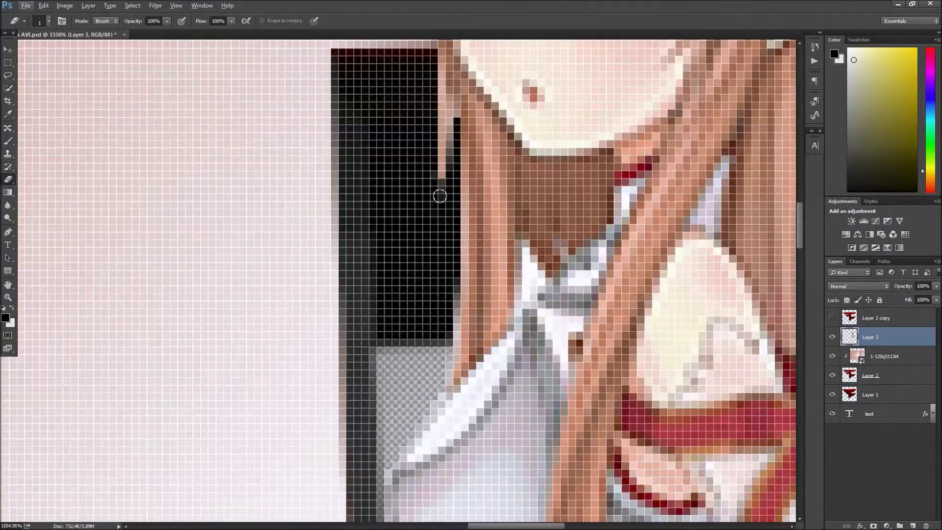
pyautogui.scroll(-4, 437, 185)
pyautogui.scroll(4, 441, 177)
pyautogui.scroll(-1, 466, 169)
pyautogui.scroll(2, 575, 218)
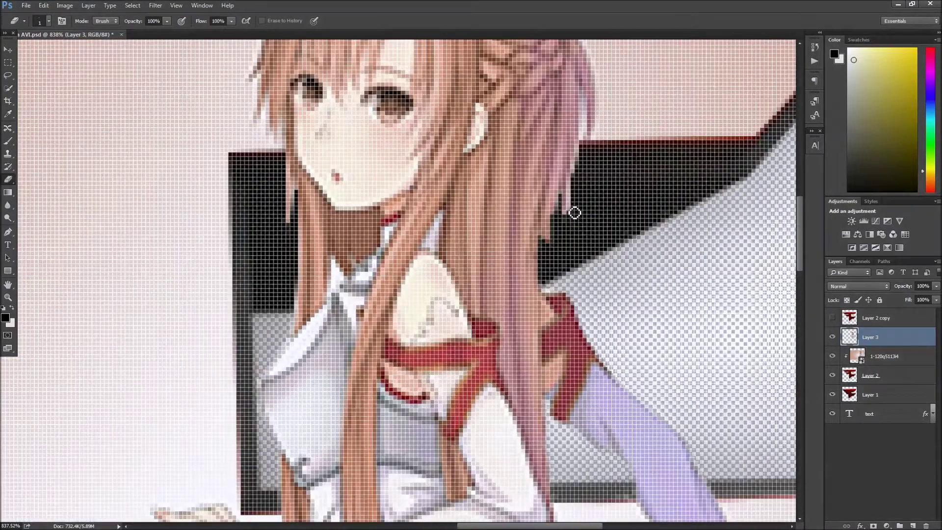
pyautogui.scroll(4, 554, 251)
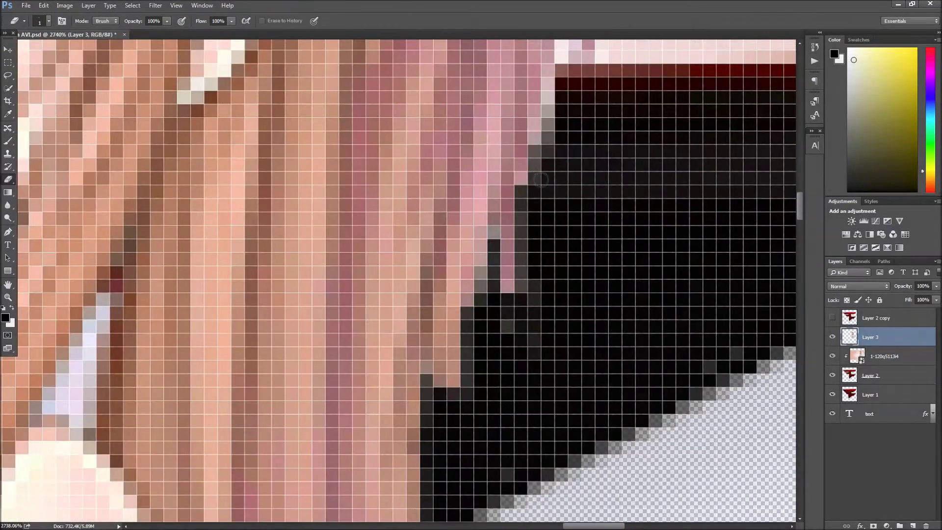
pyautogui.scroll(-6, 558, 216)
pyautogui.scroll(6, 558, 217)
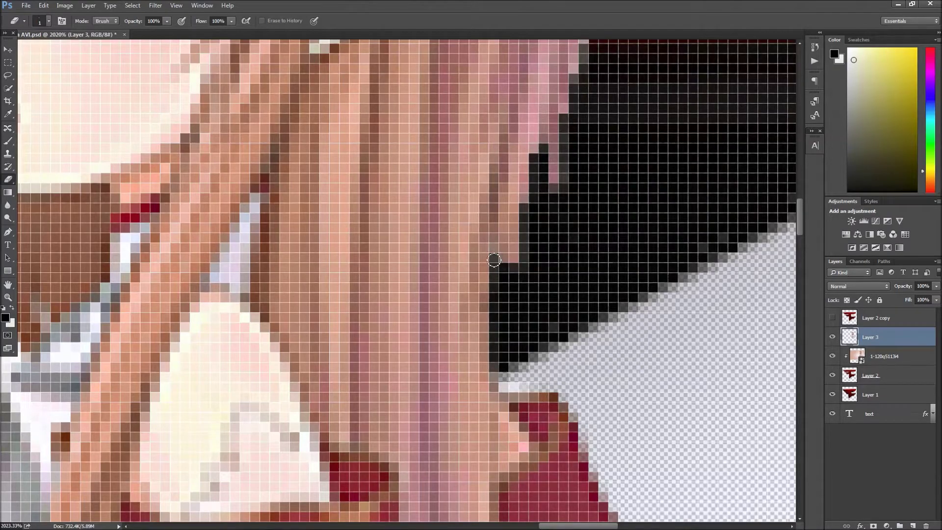
pyautogui.scroll(-3, 565, 265)
pyautogui.scroll(-3, 568, 261)
pyautogui.scroll(3, 551, 189)
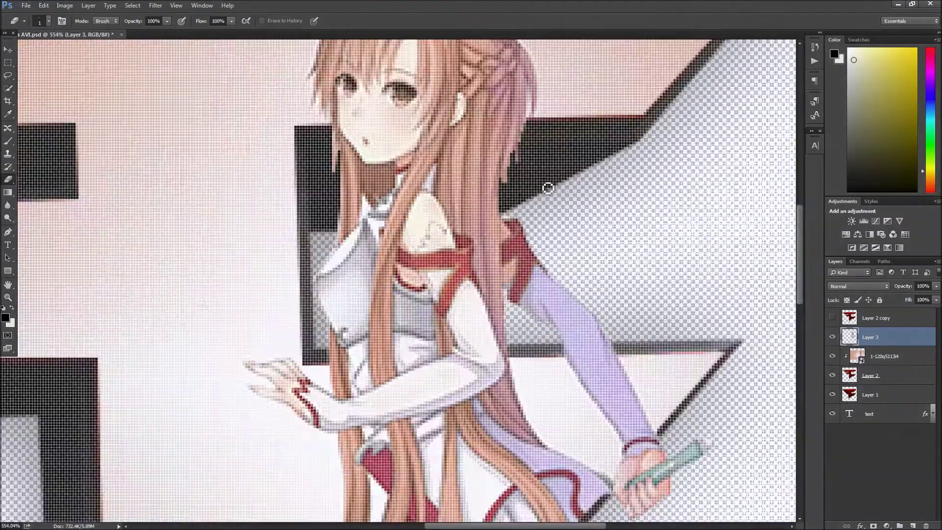
pyautogui.scroll(2, 548, 173)
pyautogui.scroll(-2, 385, 403)
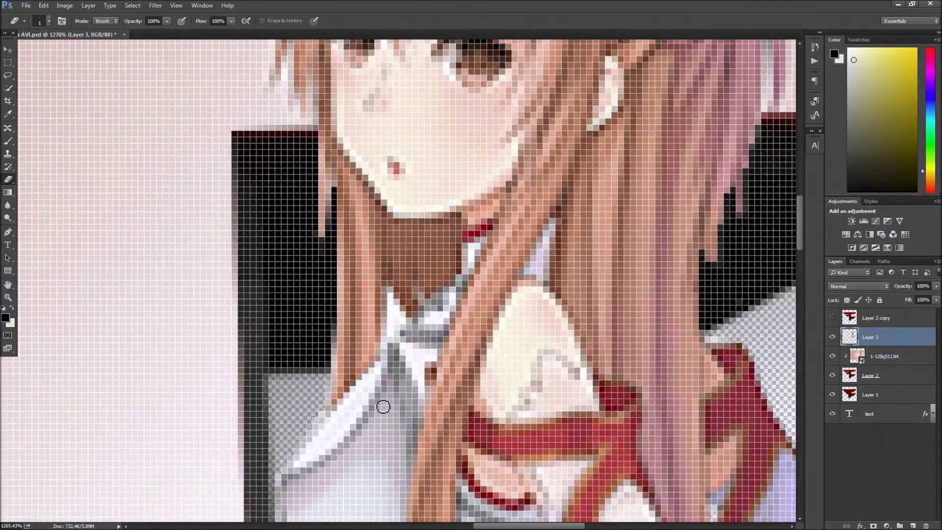
pyautogui.scroll(-3, 313, 253)
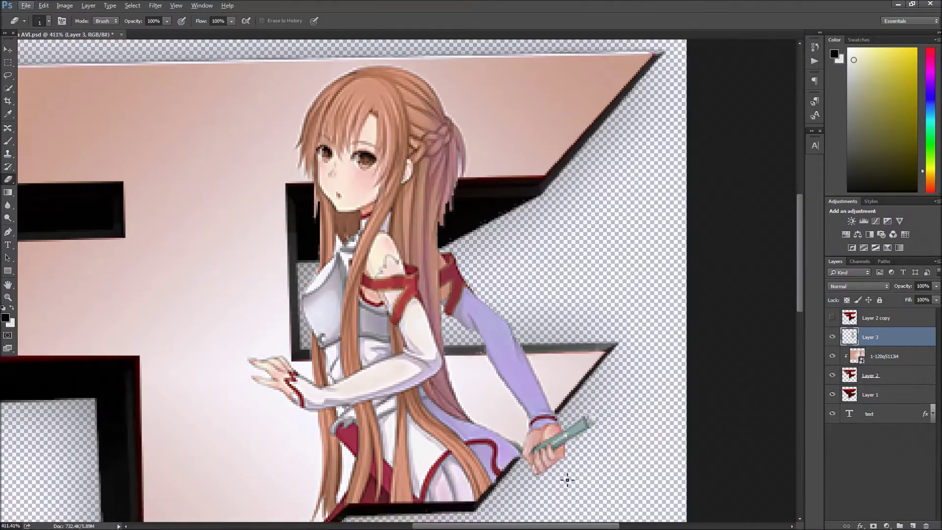
pyautogui.scroll(3, 515, 445)
pyautogui.scroll(-3, 566, 450)
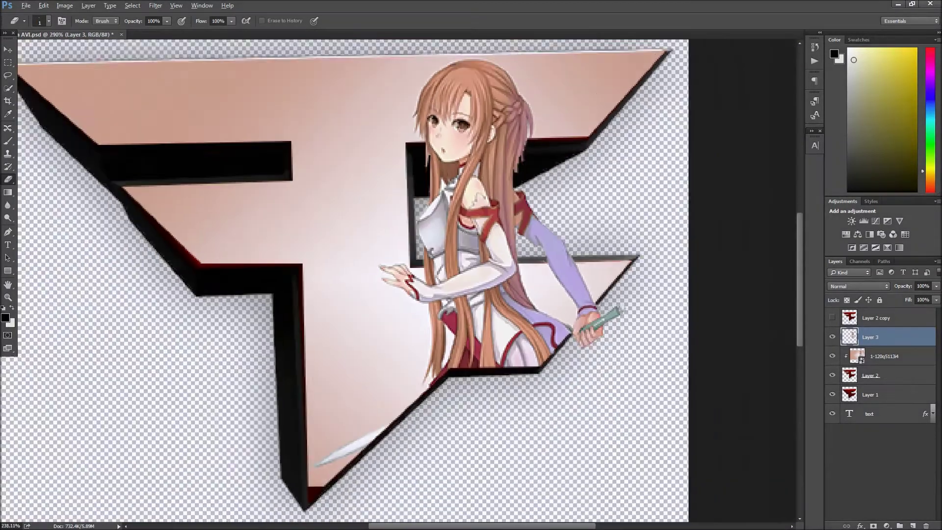
pyautogui.scroll(-1, 566, 451)
pyautogui.scroll(2, 588, 373)
pyautogui.scroll(2, 536, 181)
pyautogui.scroll(4, 515, 160)
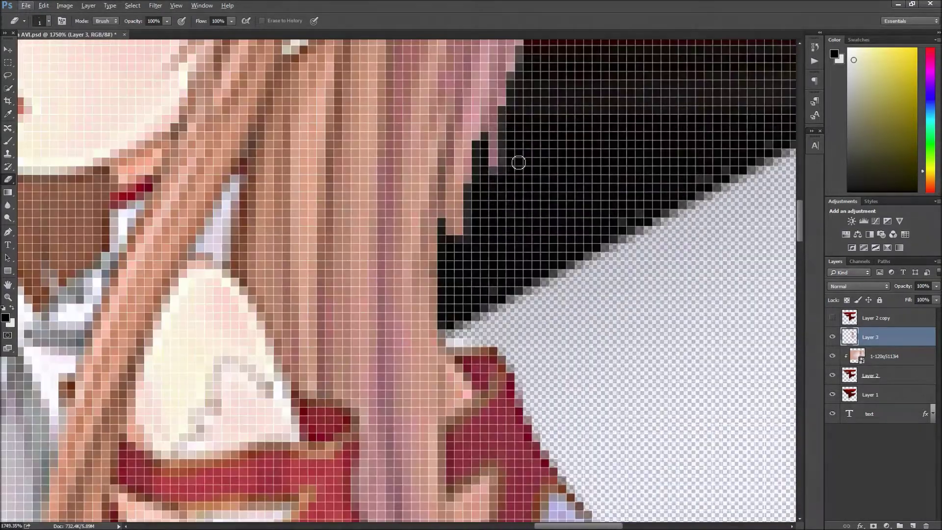
pyautogui.scroll(-5, 502, 184)
pyautogui.scroll(3, 362, 221)
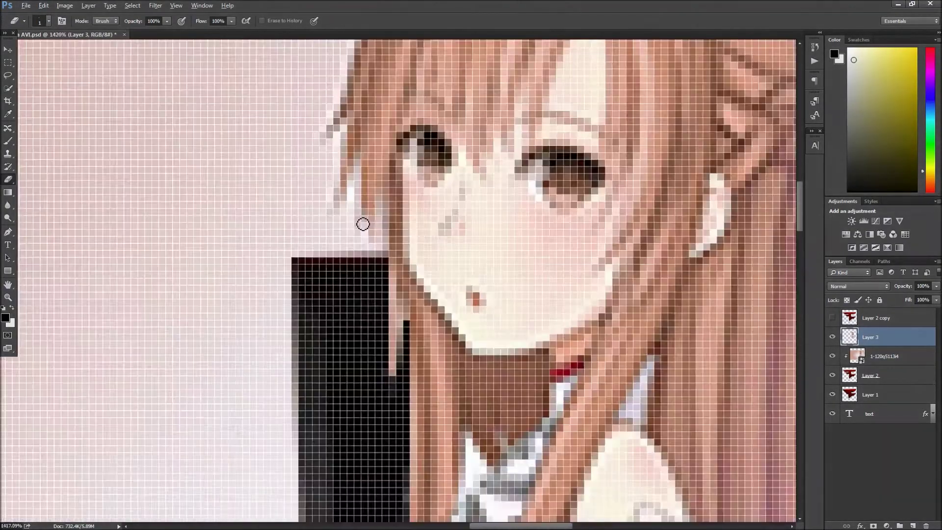
pyautogui.scroll(-3, 362, 221)
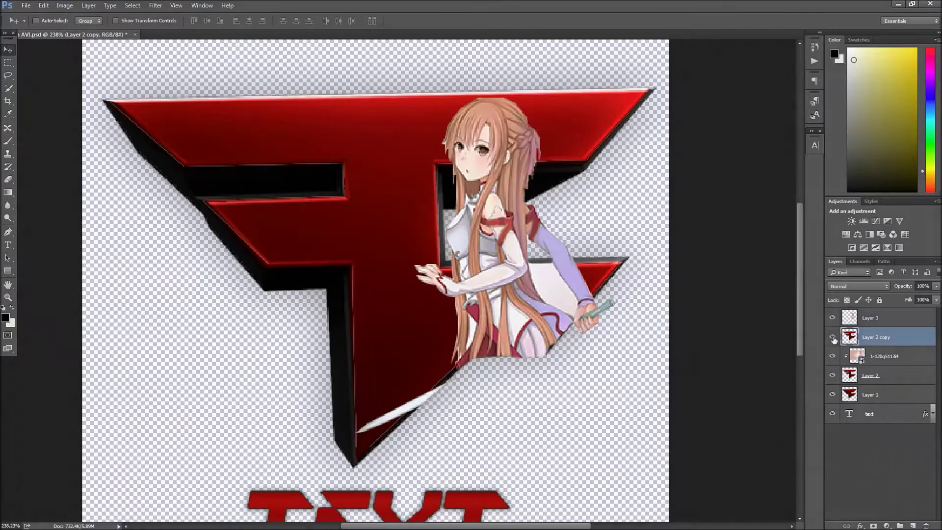
# - Open Blending Options for Layer 2 copy and enable Inner Glow and Color Overlay
pyautogui.rightClick(850, 337)
pyautogui.press('Escape')
pyautogui.rightClick(876, 337)
pyautogui.click(842, 19)
pyautogui.click(456, 268)
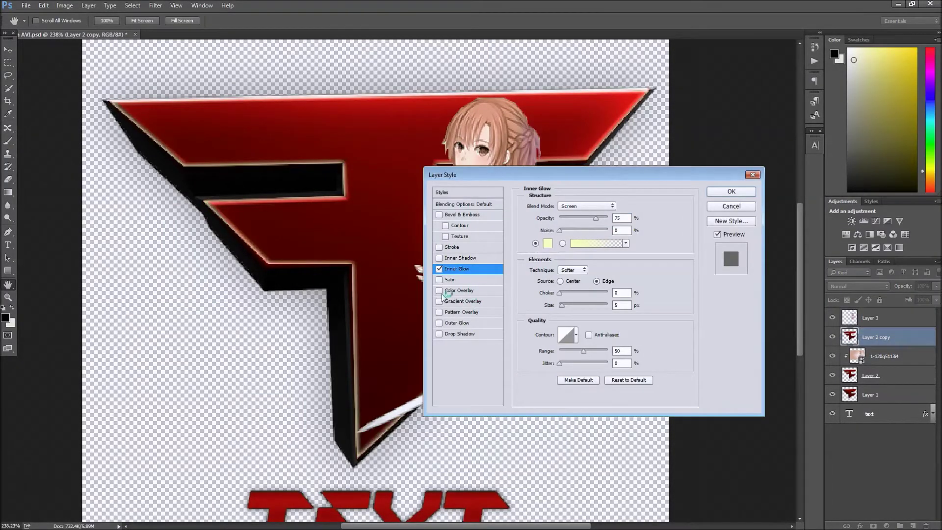
pyautogui.click(459, 290)
# - Set the Color Overlay colour to light tan #f7c982
pyautogui.click(627, 206)
pyautogui.moveTo(481, 176); pyautogui.dragTo(481, 242)
pyautogui.click(454, 202)
pyautogui.moveTo(454, 201); pyautogui.dragTo(369, 198)
pyautogui.moveTo(481, 241); pyautogui.dragTo(481, 244)
pyautogui.click(420, 157)
pyautogui.click(440, 142)
pyautogui.click(432, 173)
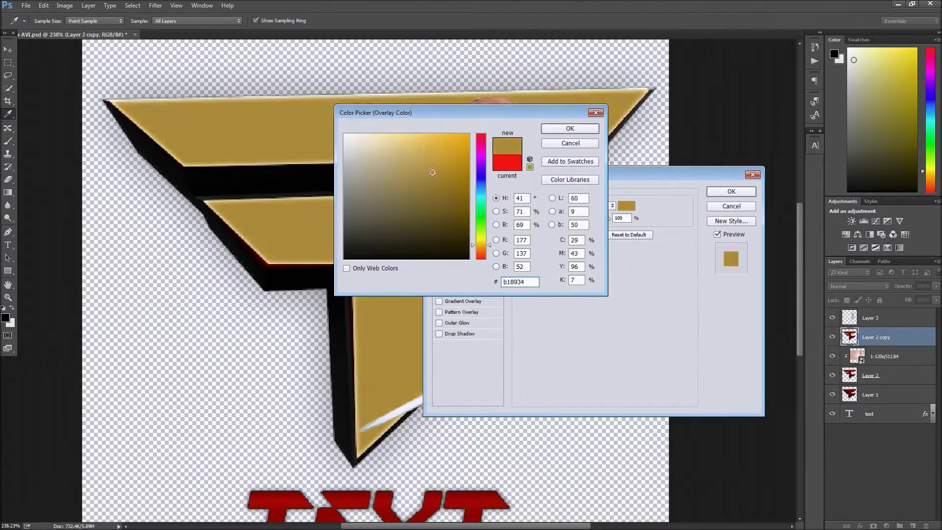
pyautogui.click(481, 247)
pyautogui.click(404, 138)
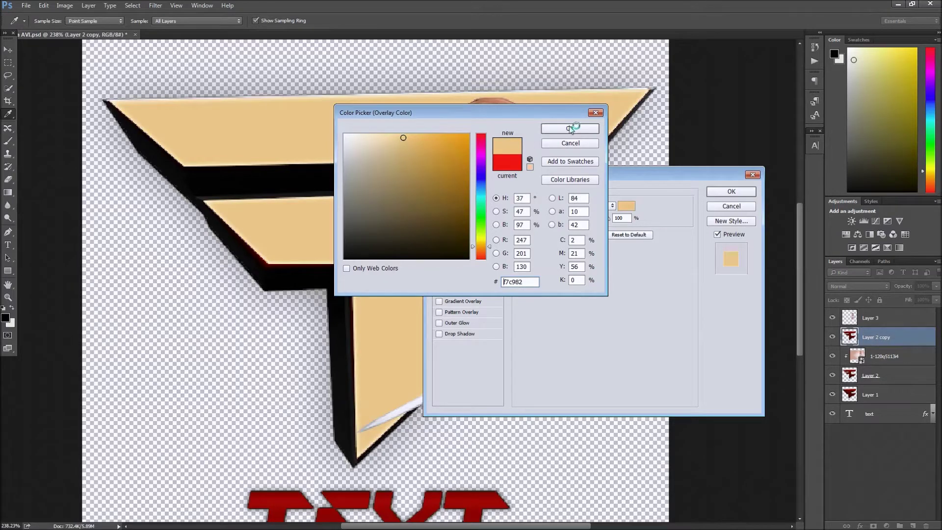
pyautogui.click(570, 128)
# - Review the Inner Glow blend settings and apply both layer styles
pyautogui.click(457, 269)
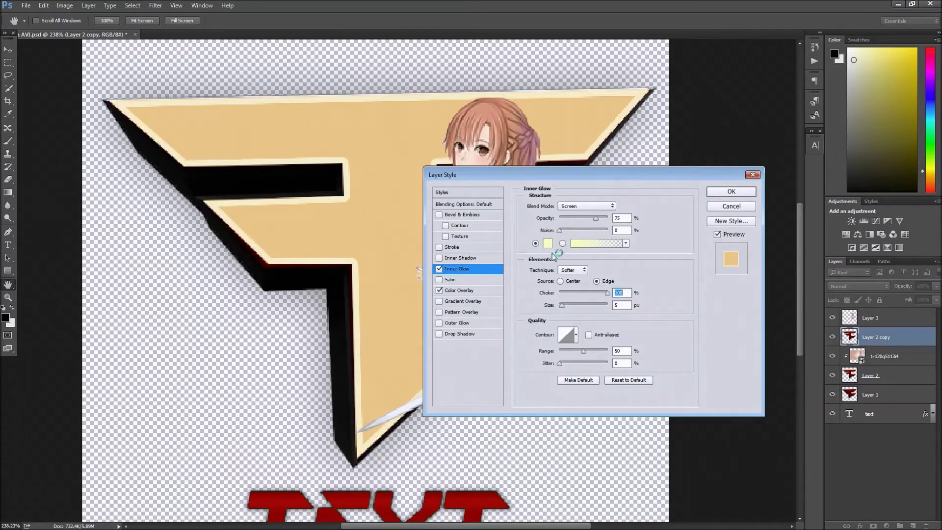
pyautogui.click(586, 207)
pyautogui.click(565, 243)
pyautogui.click(731, 192)
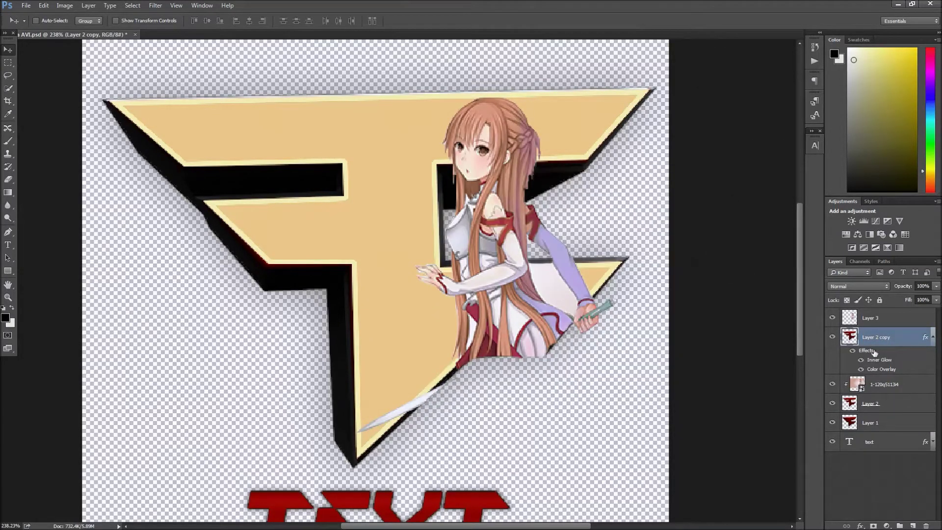
pyautogui.scroll(-2, 446, 296)
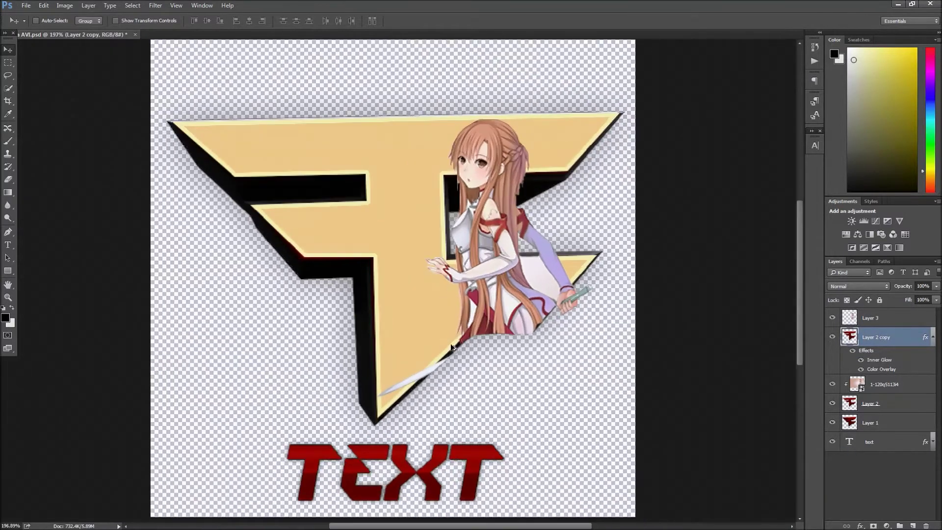
# - Duplicate the anime image layer as 'dup'
pyautogui.click(105, 521)
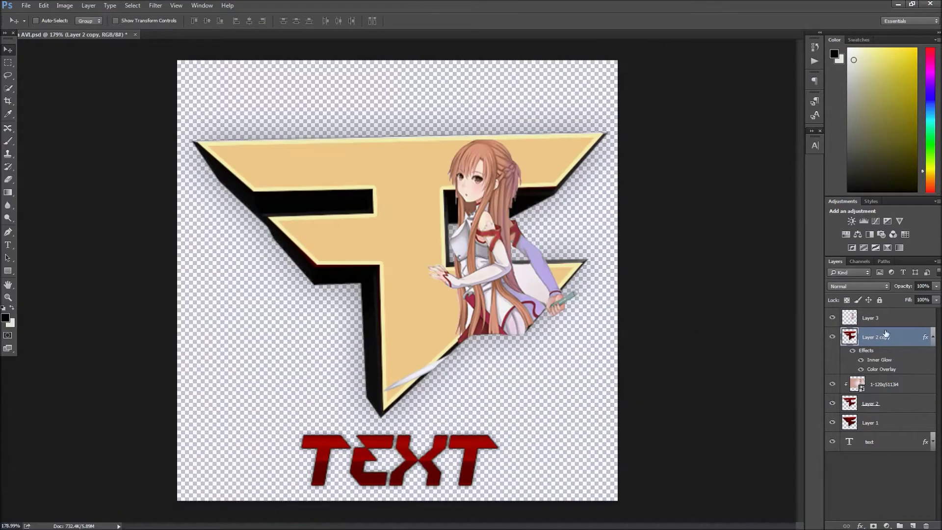
pyautogui.scroll(1, 406, 322)
pyautogui.click(884, 385)
pyautogui.rightClick(884, 385)
pyautogui.click(878, 73)
pyautogui.write('d')
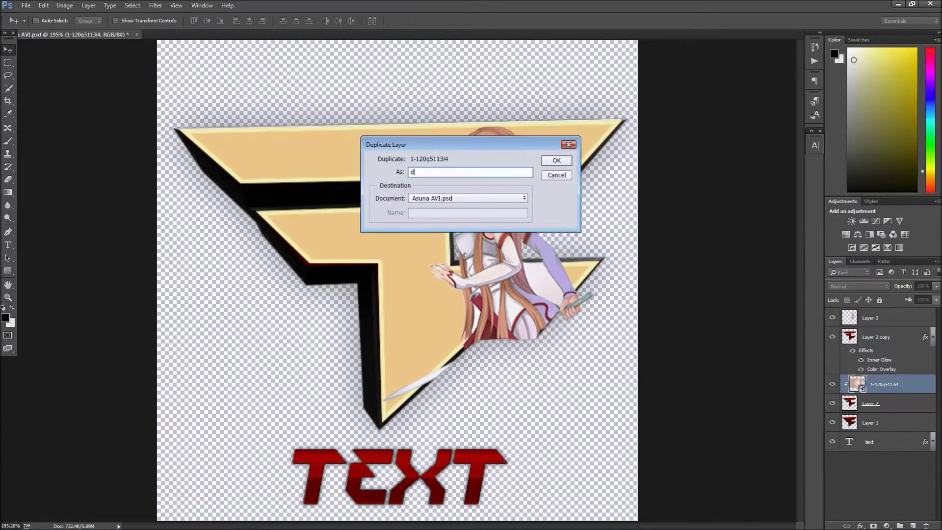
pyautogui.write('up')
pyautogui.press('Return')
# - Release dup's clipping, move it below Layer 1, and clip it into the TEXT letters
pyautogui.rightClick(897, 385)
pyautogui.click(879, 208)
pyautogui.moveTo(897, 384); pyautogui.dragTo(897, 450)
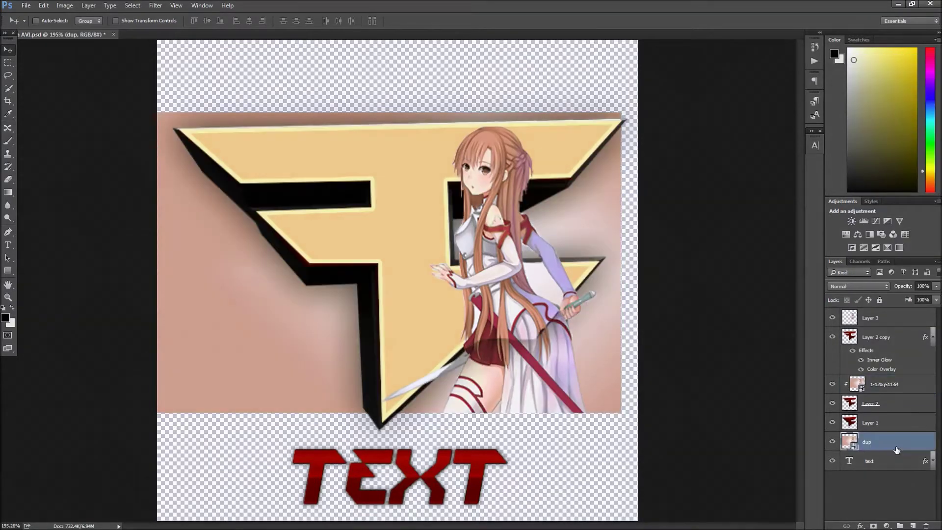
pyautogui.moveTo(491, 294); pyautogui.dragTo(491, 451)
pyautogui.rightClick(841, 448)
pyautogui.click(879, 260)
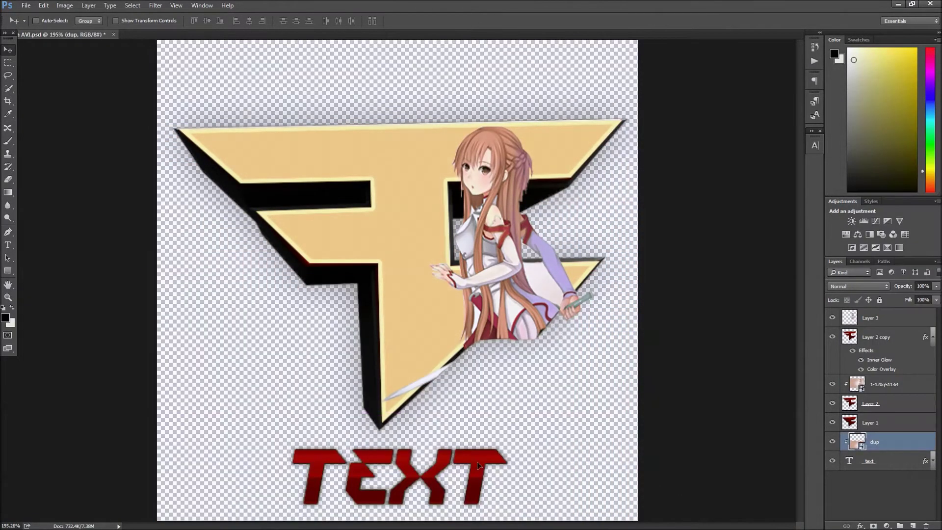
# - Rasterize the text layer together with its effects
pyautogui.click(892, 460)
pyautogui.rightClick(833, 444)
pyautogui.click(896, 231)
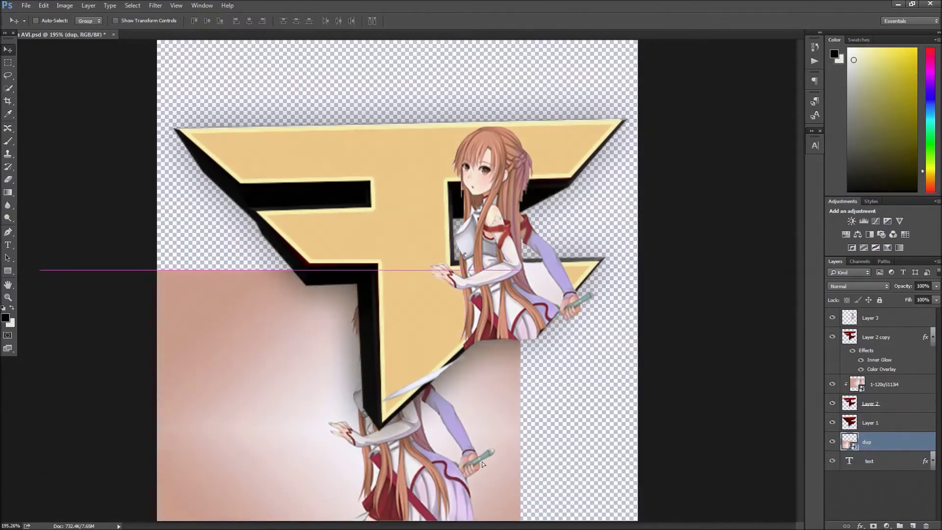
pyautogui.rightClick(844, 442)
pyautogui.click(896, 214)
pyautogui.rightClick(868, 433)
pyautogui.rightClick(868, 461)
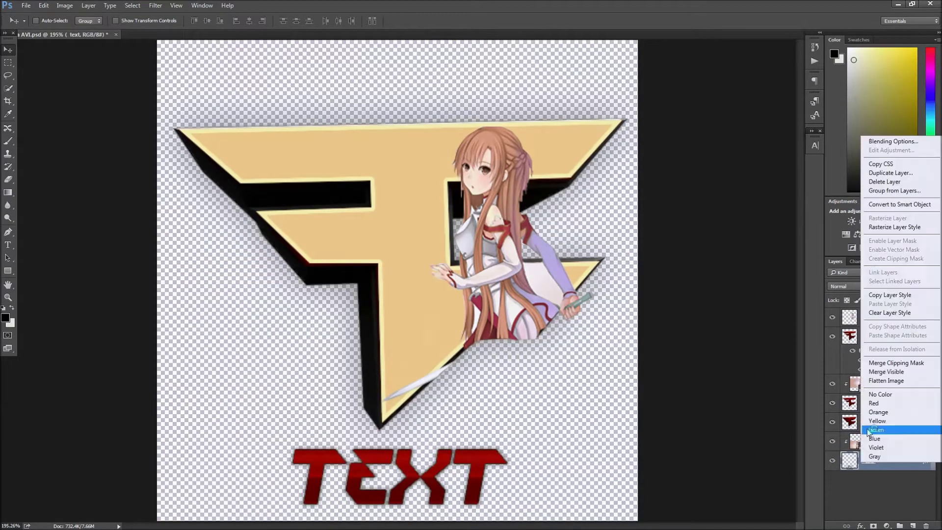
pyautogui.click(891, 169)
# - Scale and move dup so the girl's face fills the TEXT letters
pyautogui.click(873, 442)
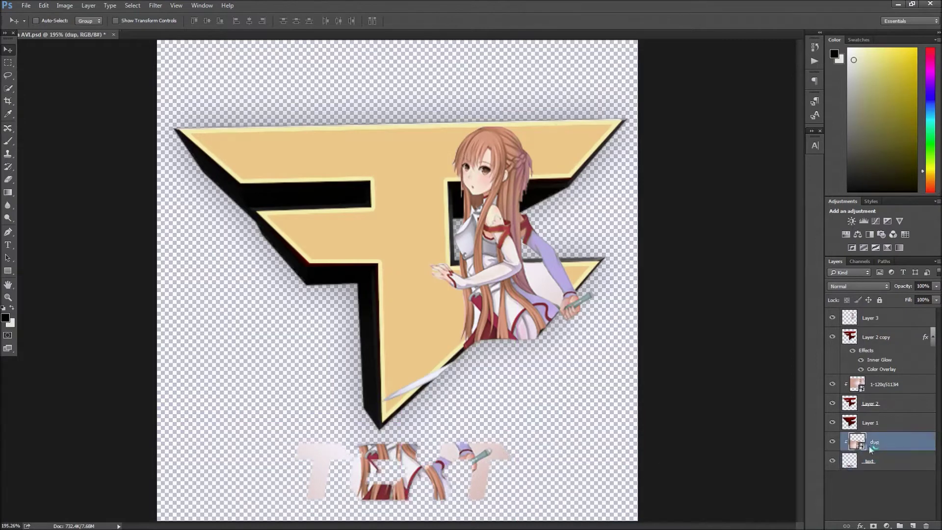
pyautogui.hotkey('ctrl', 't')
pyautogui.moveTo(651, 246); pyautogui.dragTo(587, 392)
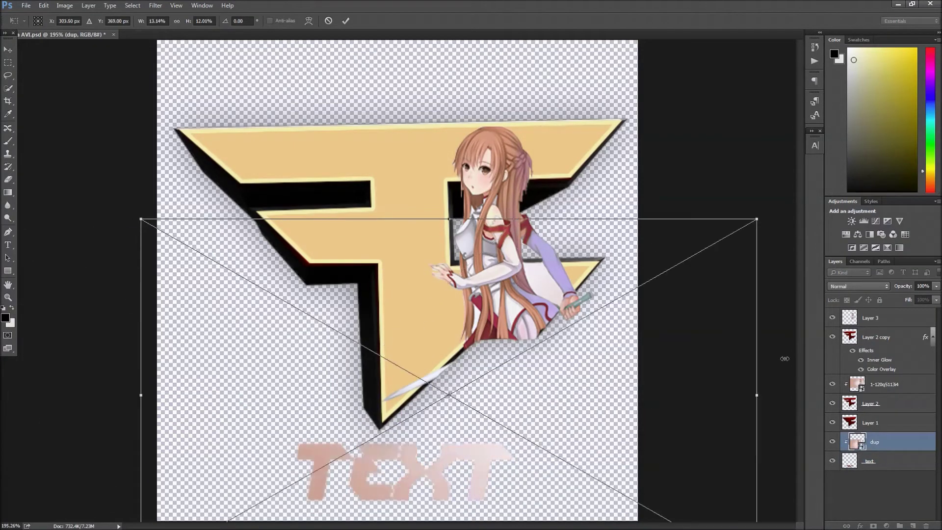
pyautogui.moveTo(587, 392)
pyautogui.mouseDown()
pyautogui.moveTo(500, 524)
pyautogui.moveTo(420, 461)
pyautogui.mouseUp()
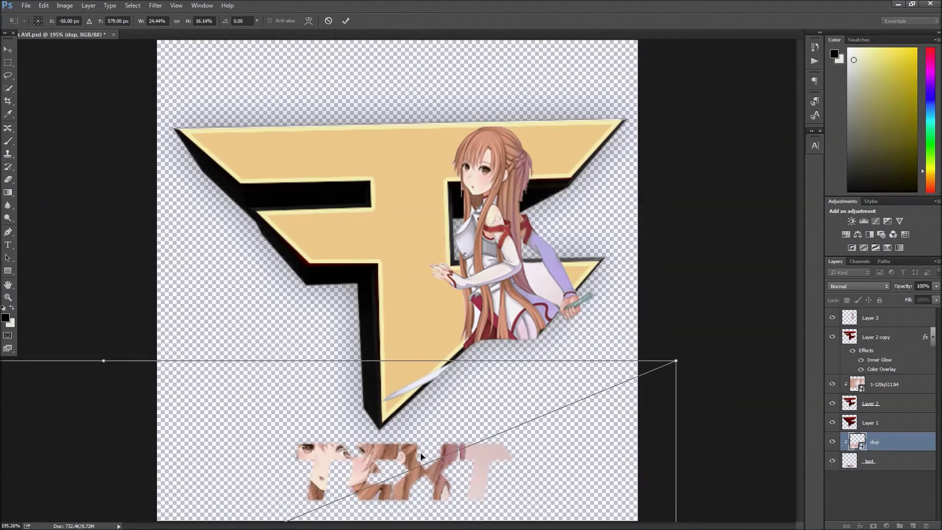
pyautogui.press('Return')
pyautogui.scroll(-1, 694, 357)
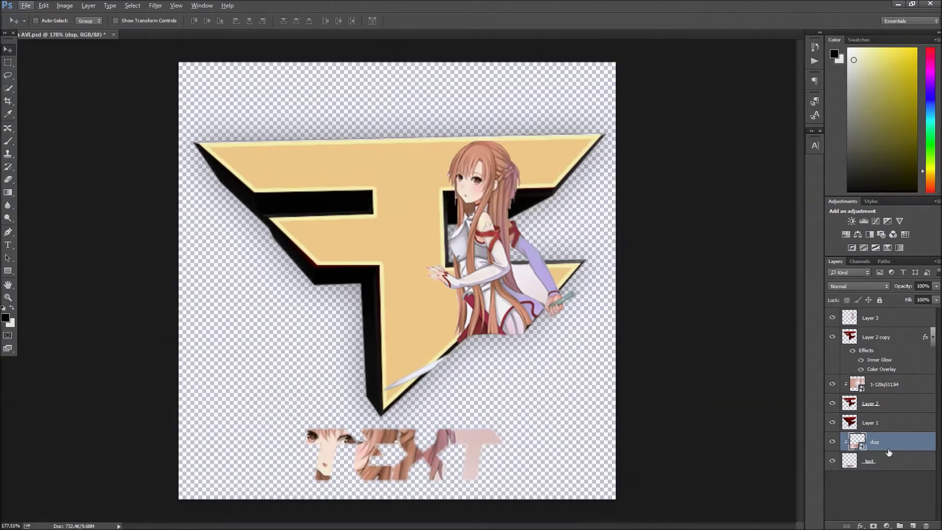
# - Duplicate the anime image layer as 'dup 2'
pyautogui.rightClick(883, 384)
pyautogui.click(874, 76)
pyautogui.write('dup 2')
pyautogui.press('Return')
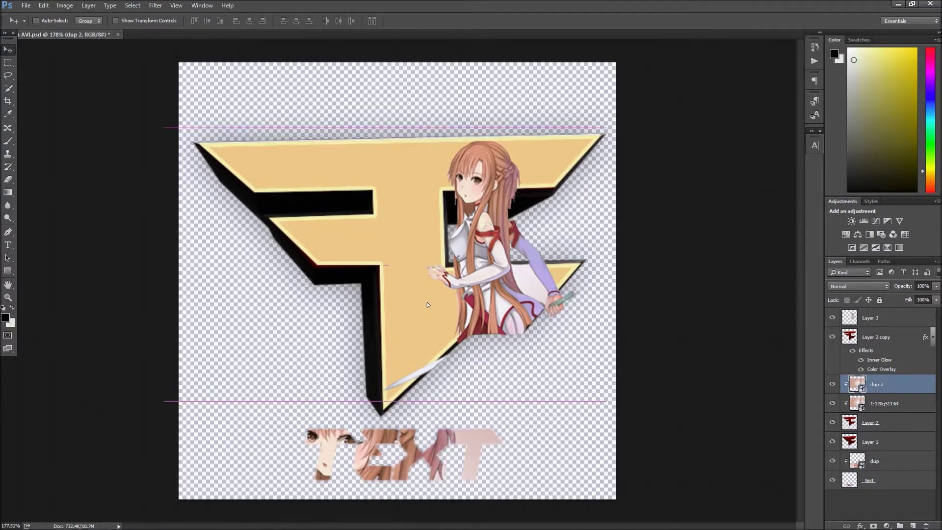
# - Release dup 2's clipping and enlarge it to cover the whole canvas as a backdrop
pyautogui.hotkey('ctrl', 'alt', 'g')
pyautogui.hotkey('ctrl', 't')
pyautogui.moveTo(373, 275); pyautogui.dragTo(357, 239)
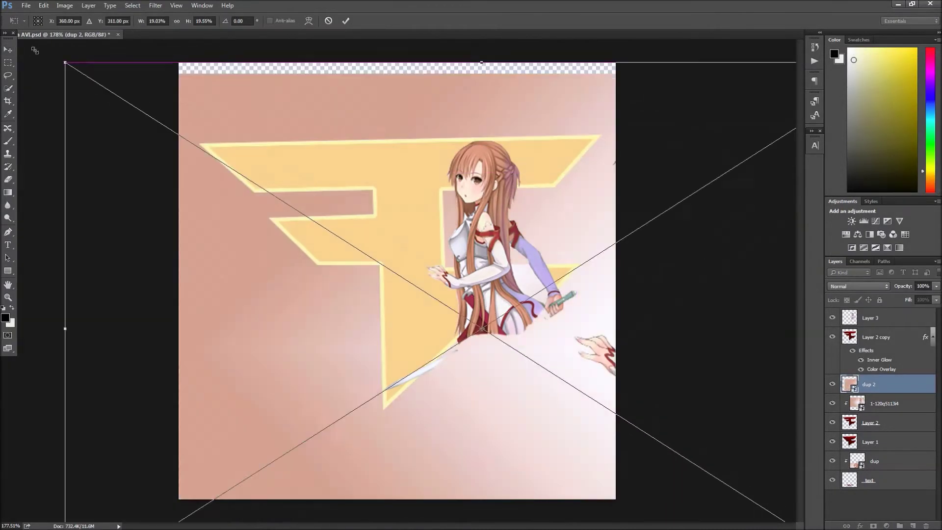
pyautogui.moveTo(422, 234); pyautogui.dragTo(536, 263)
pyautogui.click(879, 410)
pyautogui.press('Return')
# - Move the text layer under dup, re-clip dup, and slide it so her eyes show
pyautogui.moveTo(869, 480); pyautogui.dragTo(868, 398)
pyautogui.click(869, 385)
pyautogui.hotkey('ctrl', 'alt', 'g')
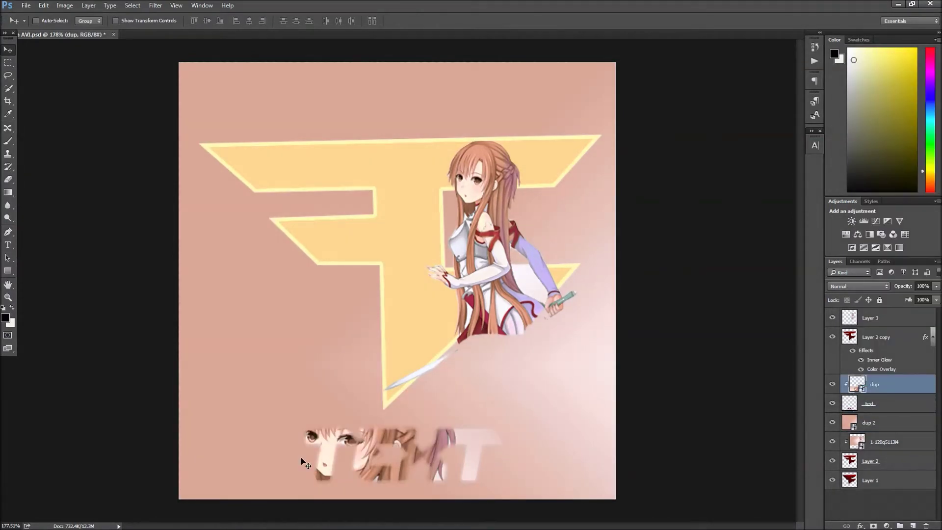
pyautogui.moveTo(302, 459); pyautogui.dragTo(441, 483)
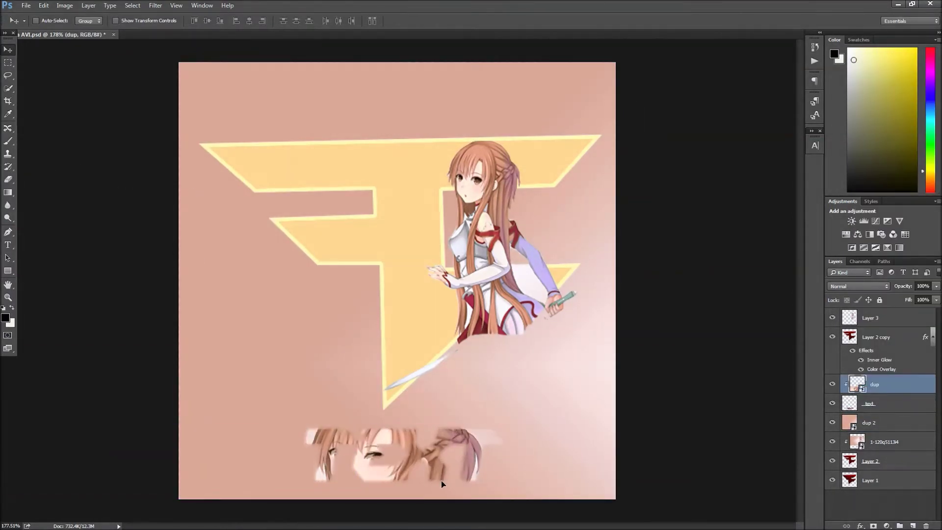
# - Move Layer 1 up beneath Layer 2 copy so the logo's black 3D sides show
pyautogui.rightClick(889, 339)
pyautogui.click(895, 304)
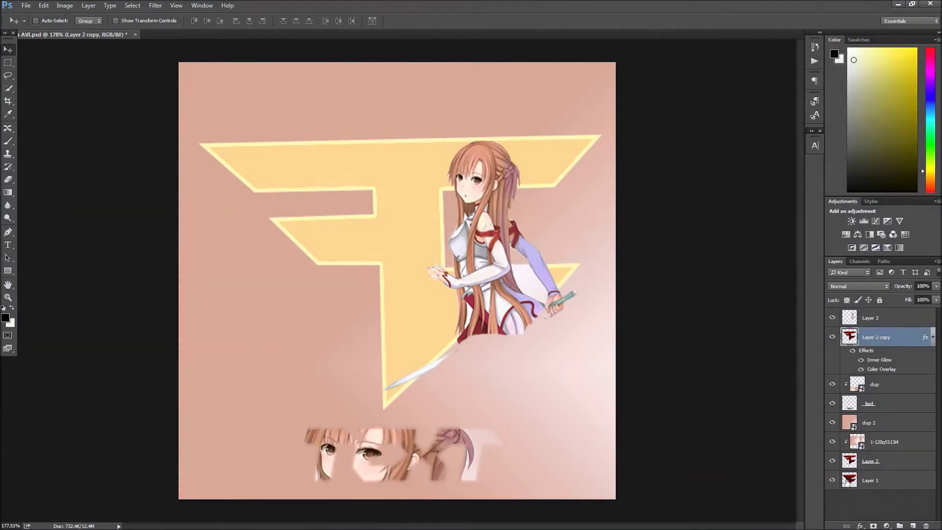
pyautogui.moveTo(871, 480); pyautogui.dragTo(888, 361)
# - Create a new text layer by clicking the canvas below the logo
pyautogui.click(815, 146)
pyautogui.press('t')
pyautogui.click(476, 449)
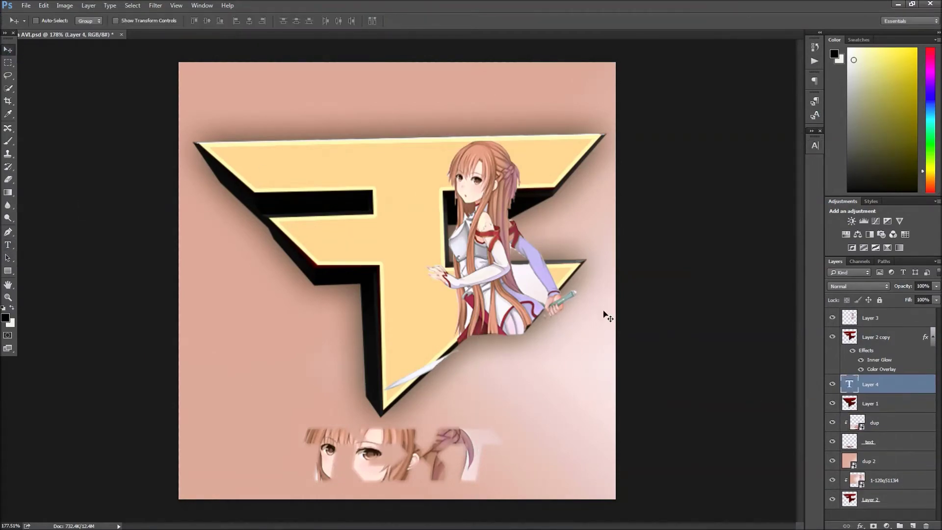